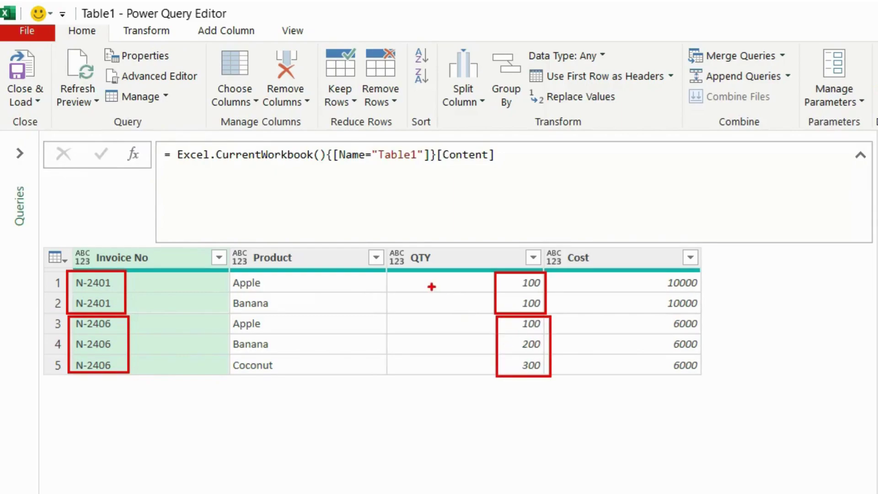
pyautogui.moveTo(406, 284)
pyautogui.mouseDown()
pyautogui.moveTo(407, 296)
pyautogui.moveTo(419, 298)
pyautogui.moveTo(425, 286)
pyautogui.moveTo(450, 302)
pyautogui.mouseUp()
pyautogui.moveTo(412, 333)
pyautogui.mouseDown()
pyautogui.moveTo(407, 341)
pyautogui.moveTo(445, 330)
pyautogui.moveTo(511, 341)
pyautogui.mouseUp()
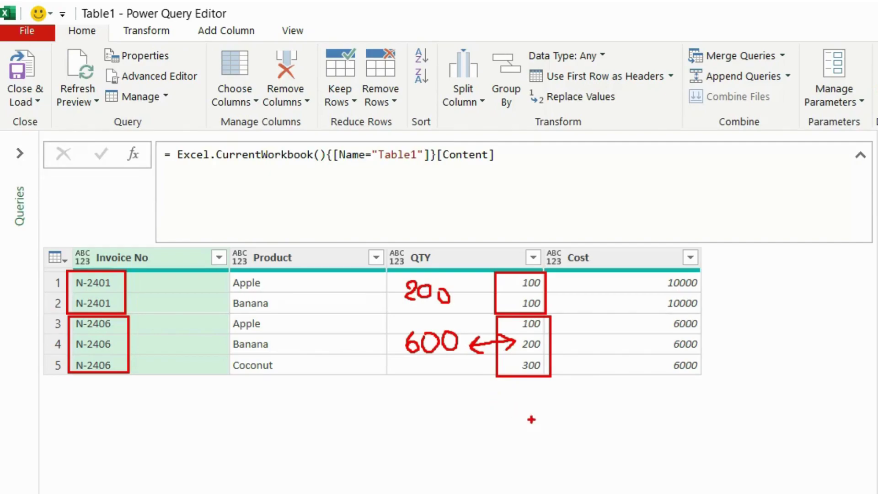
pyautogui.moveTo(584, 335)
pyautogui.mouseDown()
pyautogui.moveTo(603, 350)
pyautogui.moveTo(589, 349)
pyautogui.mouseUp()
pyautogui.moveTo(665, 332)
pyautogui.mouseDown()
pyautogui.moveTo(687, 313)
pyautogui.moveTo(732, 354)
pyautogui.moveTo(658, 345)
pyautogui.mouseUp()
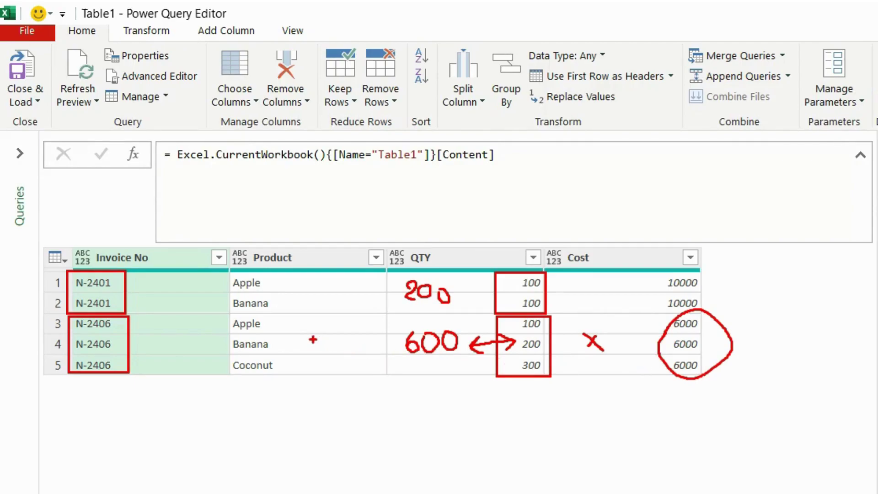
pyautogui.press('Escape')
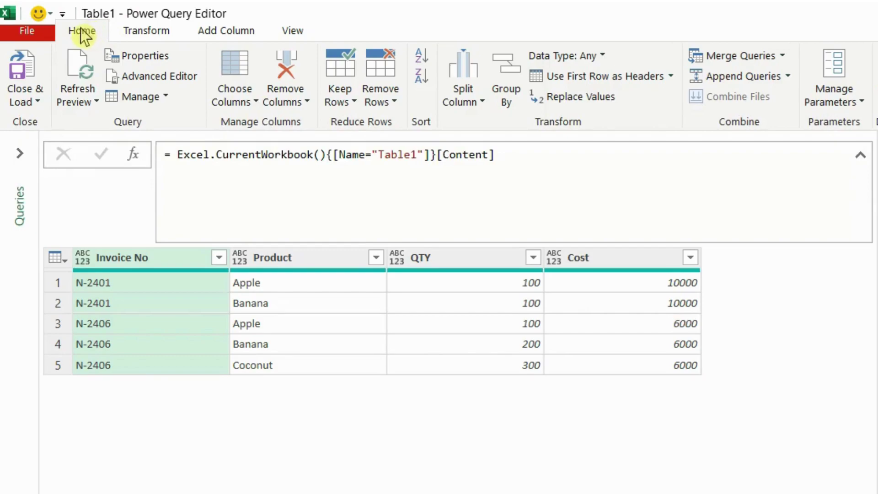
# Step: Set up a Group By on the Invoice No column with the All Rows operation
pyautogui.click(141, 259)
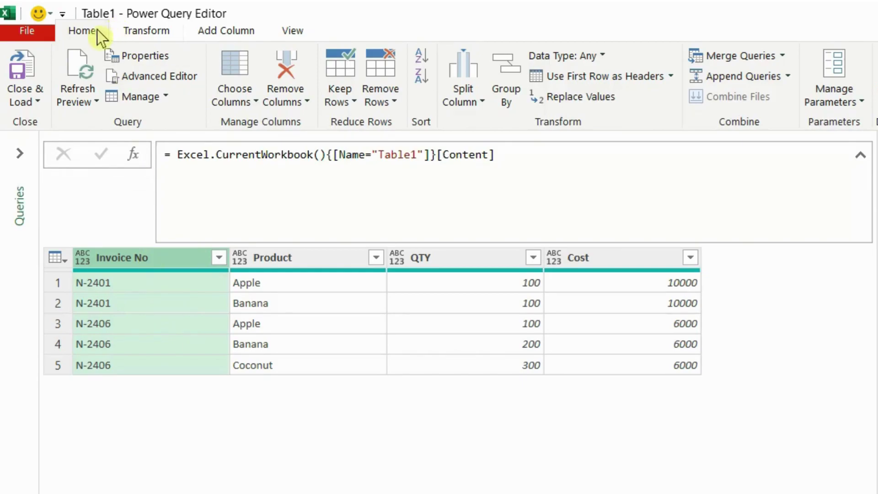
pyautogui.click(509, 98)
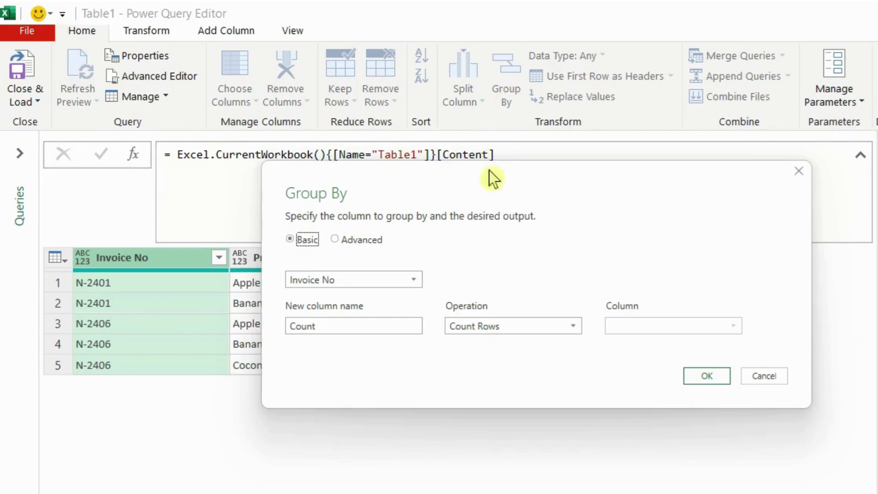
pyautogui.click(510, 322)
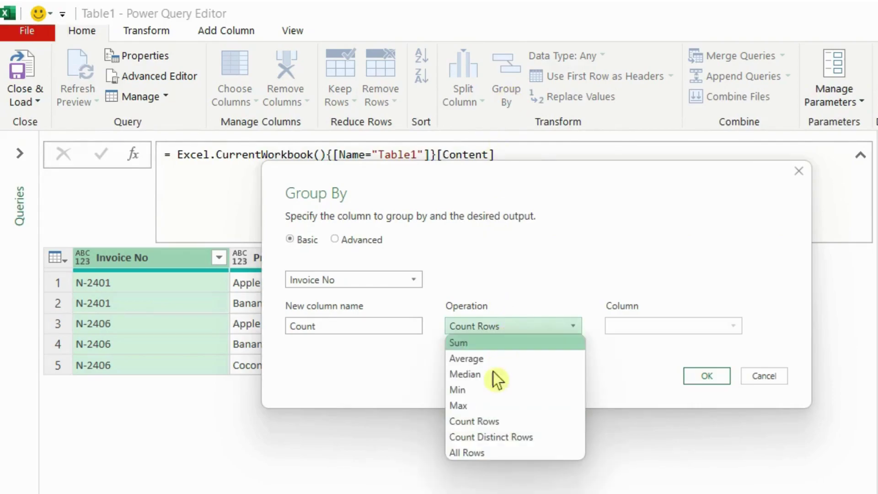
pyautogui.click(503, 452)
# Step: Name the new grouped column AllRows and apply the grouping
pyautogui.doubleClick(339, 326)
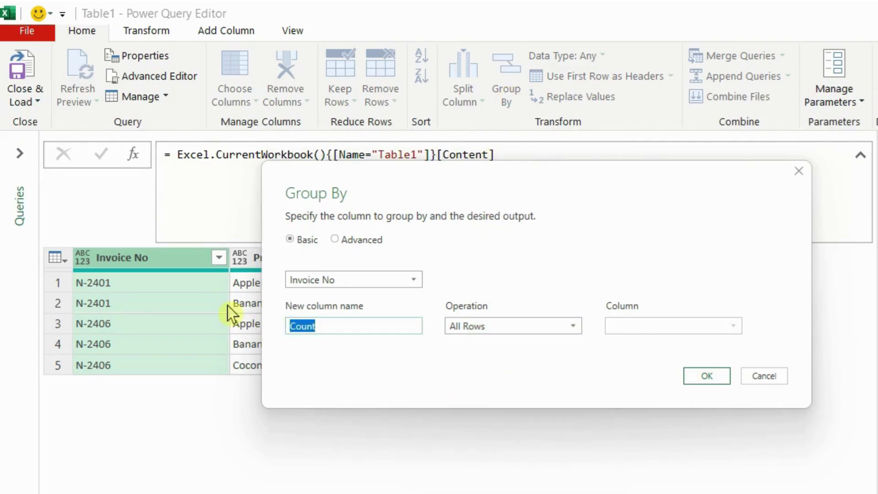
pyautogui.write('Ro')
pyautogui.press('BackSpace')
pyautogui.press('BackSpace')
pyautogui.write('All')
pyautogui.press('BackSpace')
pyautogui.press('BackSpace')
pyautogui.write('llRows')
pyautogui.click(705, 382)
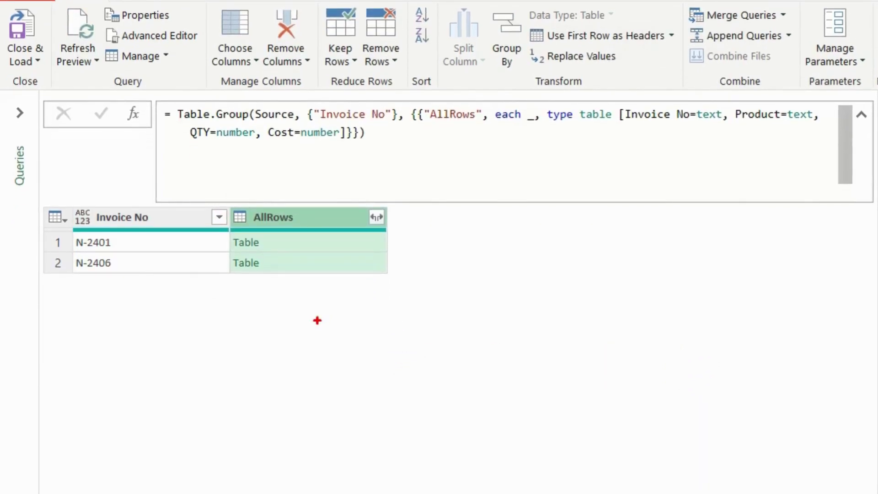
# Step: Preview the nested AllRows table of each invoice and compare its rows with the Invoice No value
pyautogui.click(294, 243)
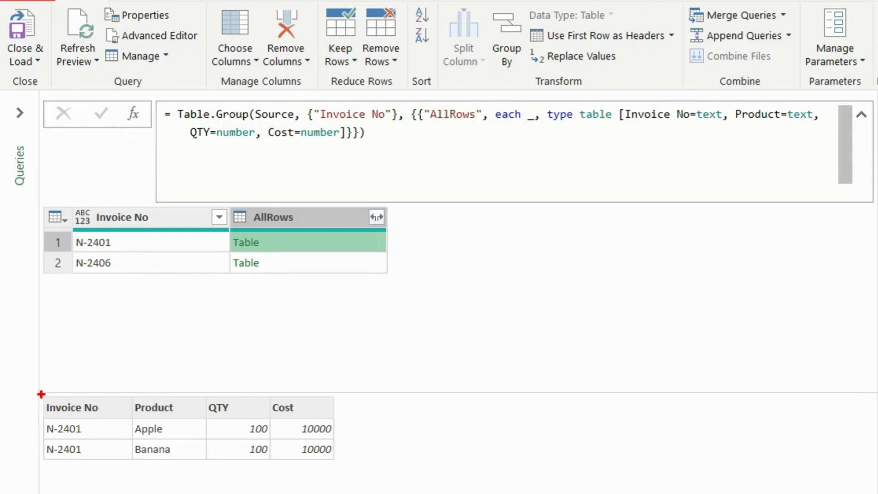
pyautogui.moveTo(68, 230)
pyautogui.mouseDown()
pyautogui.moveTo(98, 255)
pyautogui.moveTo(117, 254)
pyautogui.mouseUp()
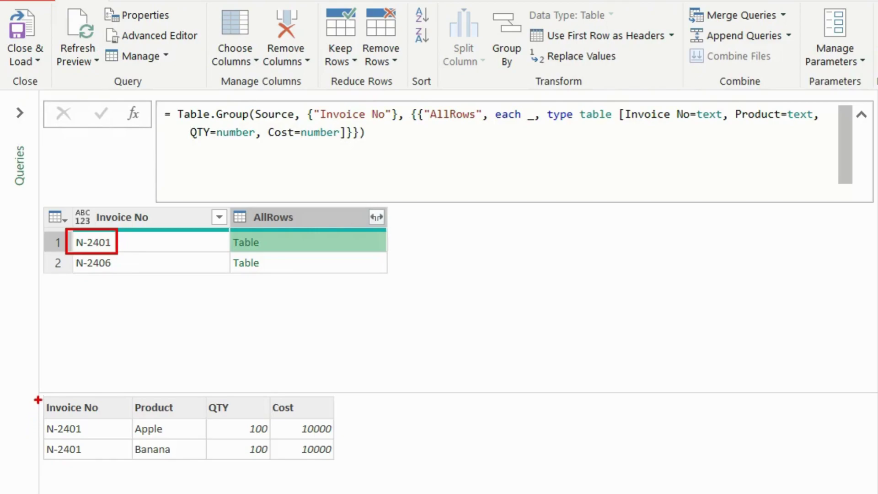
pyautogui.moveTo(41, 401)
pyautogui.mouseDown()
pyautogui.moveTo(52, 433)
pyautogui.moveTo(113, 461)
pyautogui.mouseUp()
pyautogui.moveTo(286, 240)
pyautogui.mouseDown()
pyautogui.moveTo(318, 277)
pyautogui.moveTo(279, 389)
pyautogui.mouseUp()
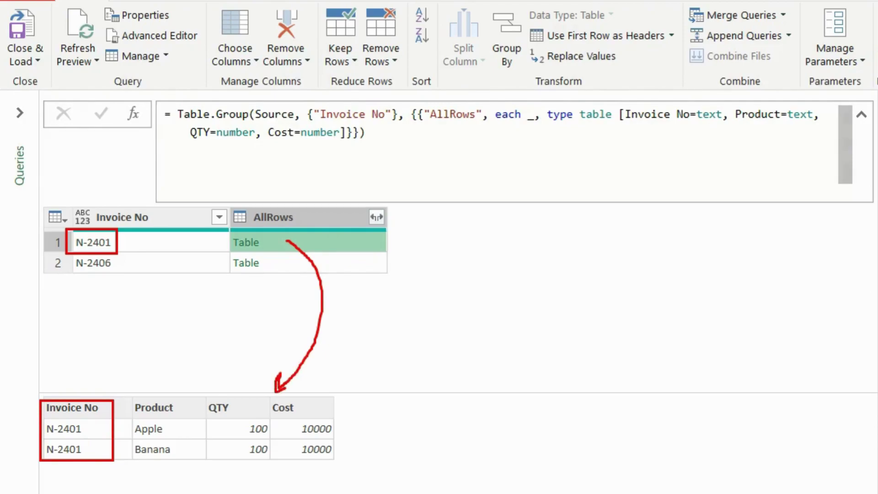
pyautogui.press('Escape')
pyautogui.click(150, 263)
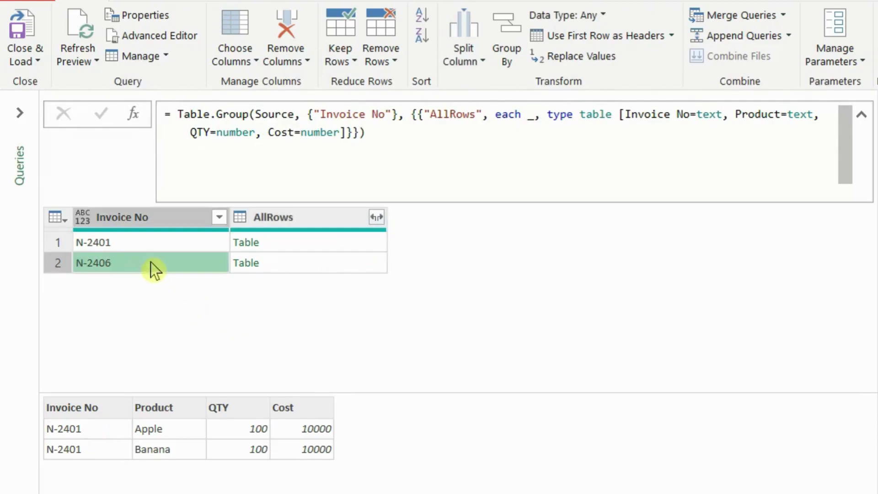
pyautogui.click(300, 265)
pyautogui.hotkey('ctrl', '2')
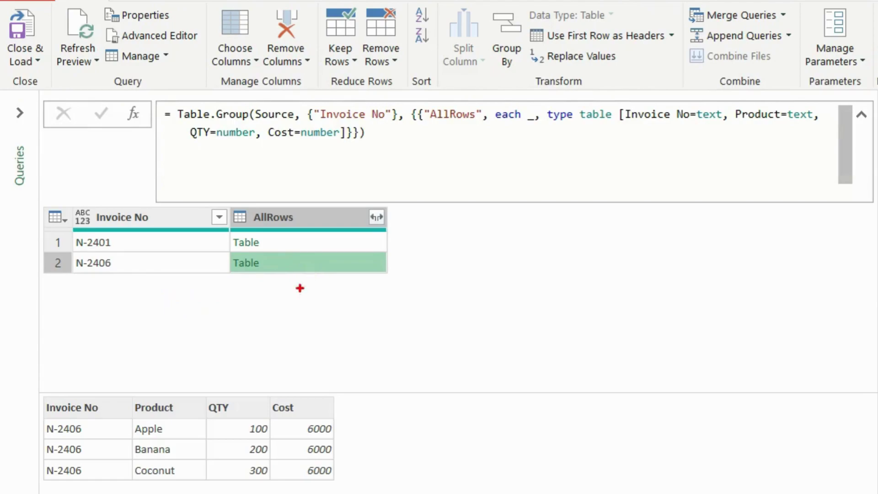
pyautogui.moveTo(42, 389)
pyautogui.mouseDown()
pyautogui.moveTo(74, 456)
pyautogui.moveTo(112, 480)
pyautogui.mouseUp()
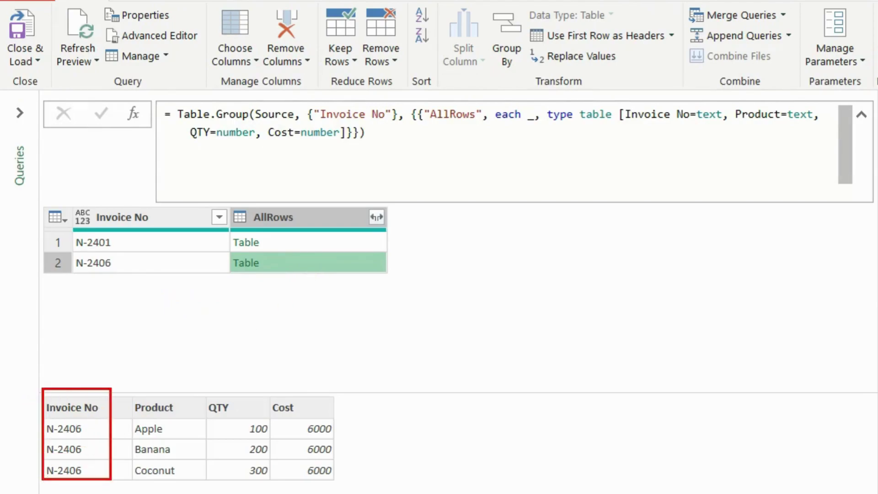
pyautogui.press('Escape')
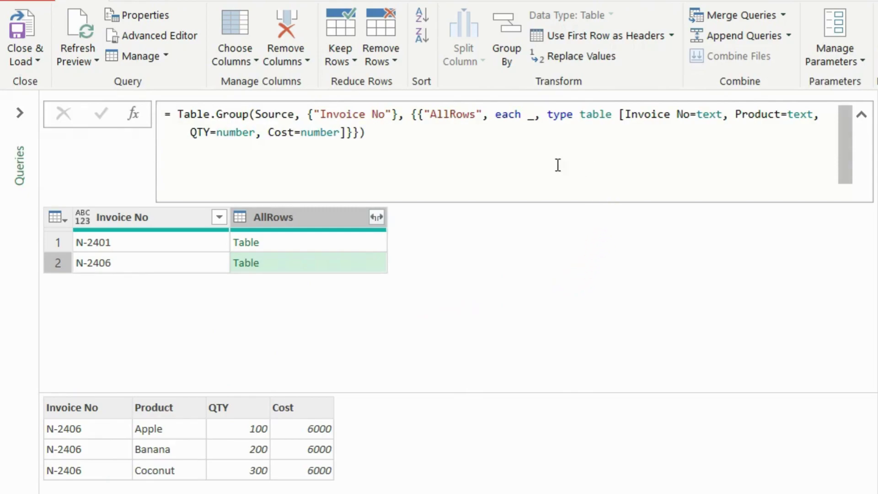
# Step: Break the Table.Group formula so the AllRows aggregation has its own line, followed by a blank line before the closing brackets
pyautogui.click(420, 116)
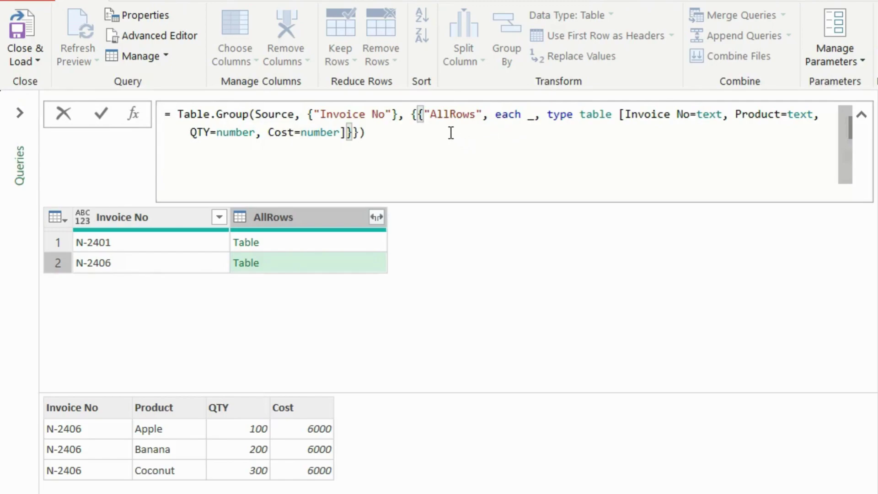
pyautogui.hotkey('shift', 'Return')
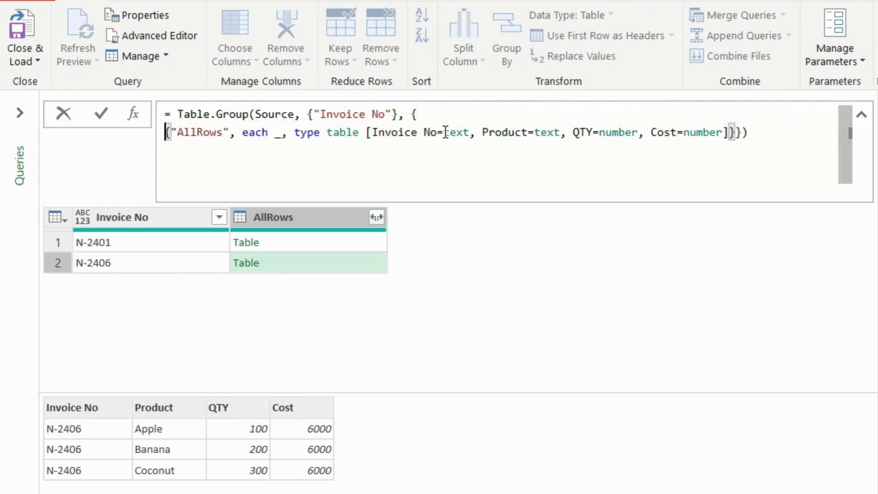
pyautogui.click(743, 136)
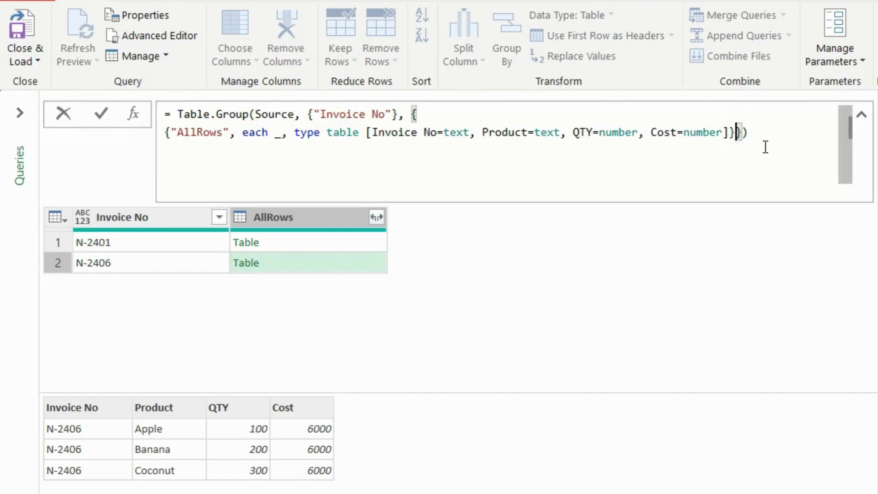
pyautogui.hotkey('shift', 'Return')
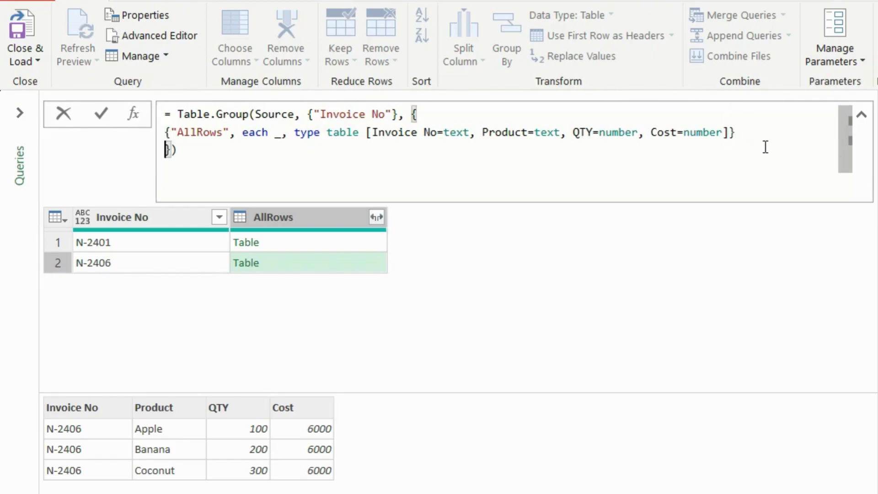
pyautogui.hotkey('shift', 'Return')
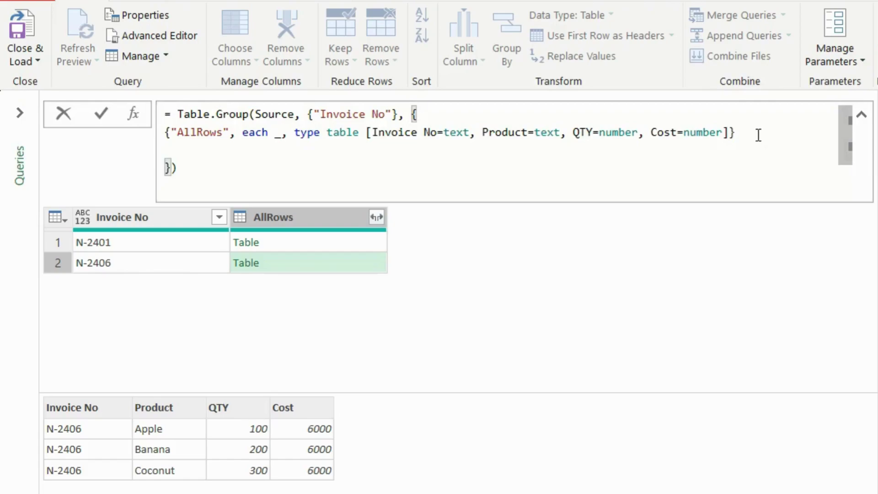
pyautogui.click(743, 135)
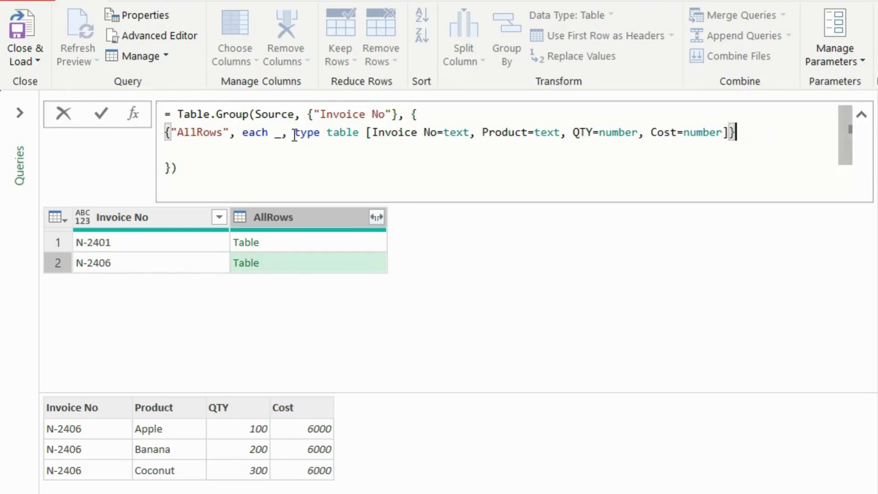
# Step: Remove the table type definition from the aggregation, leaving {"AllRows", each _}, apply the formula and preview the first row's nested table
pyautogui.moveTo(295, 132); pyautogui.dragTo(730, 136)
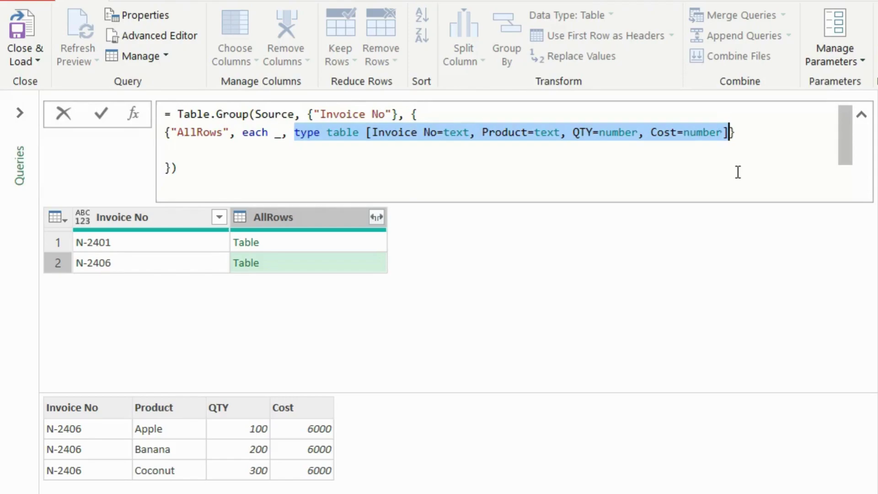
pyautogui.press('BackSpace')
pyautogui.press('BackSpace')
pyautogui.press('BackSpace')
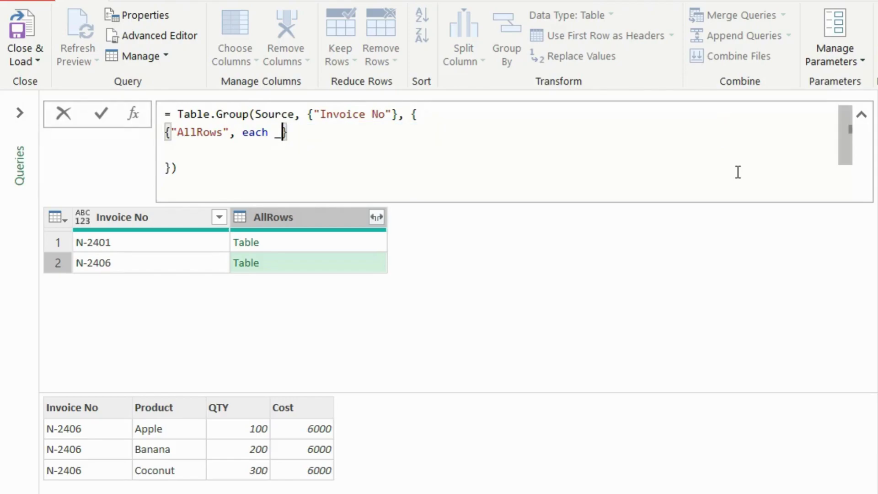
pyautogui.click(414, 172)
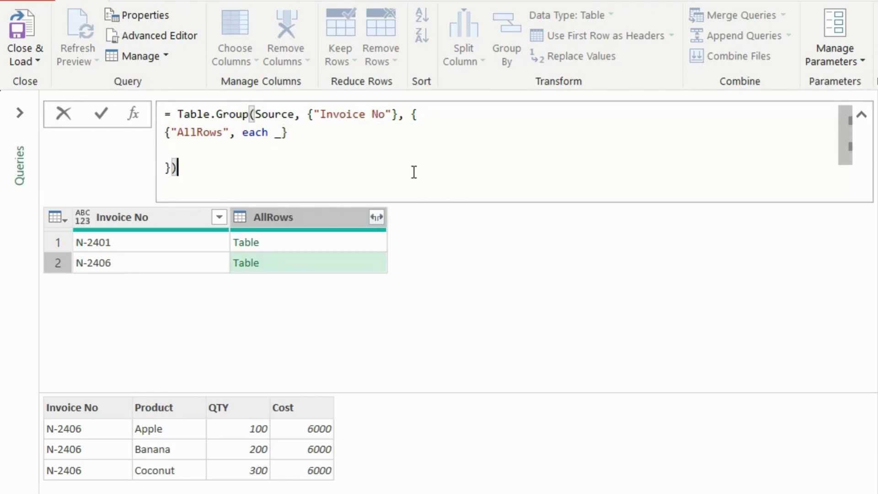
pyautogui.press('Return')
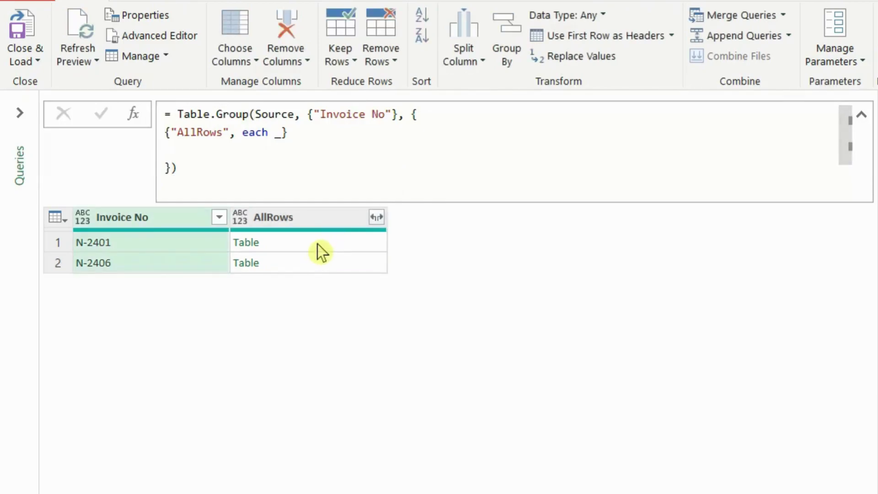
pyautogui.click(318, 244)
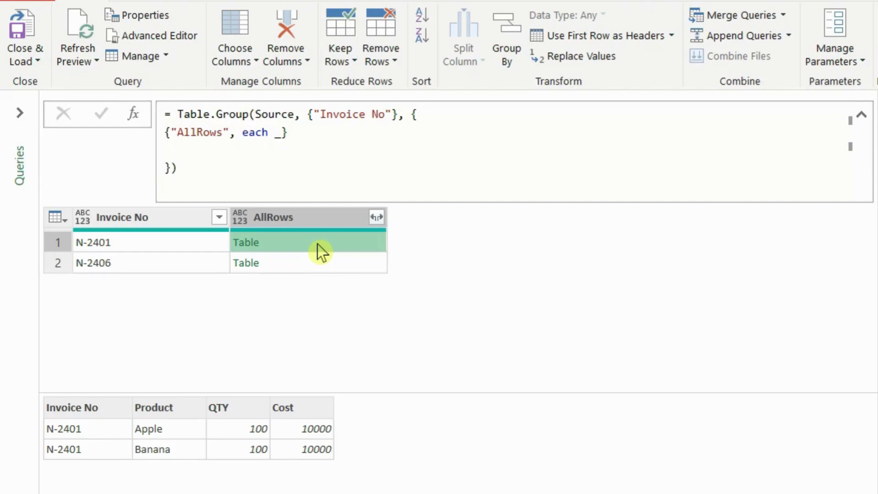
# Step: Duplicate the {"AllRows", each _} aggregation right after the original in the Table.Group formula, separated by a comma
pyautogui.click(327, 140)
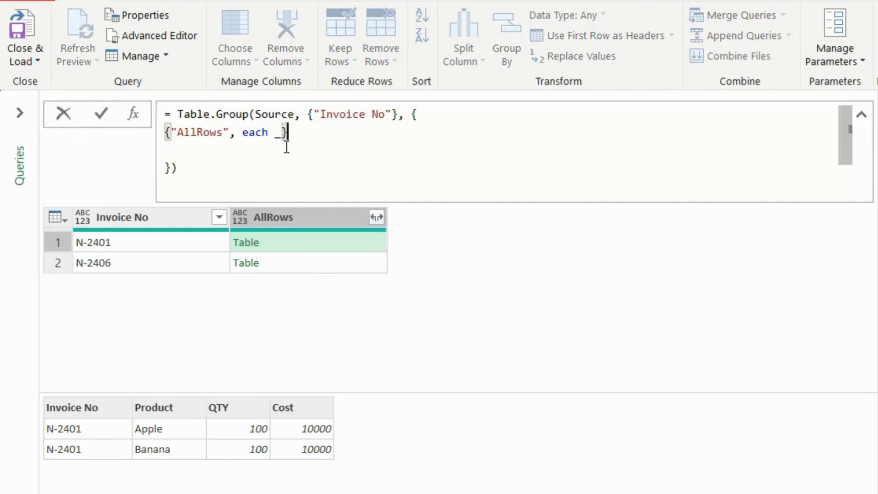
pyautogui.moveTo(294, 134); pyautogui.dragTo(163, 138)
pyautogui.hotkey('ctrl', 'c')
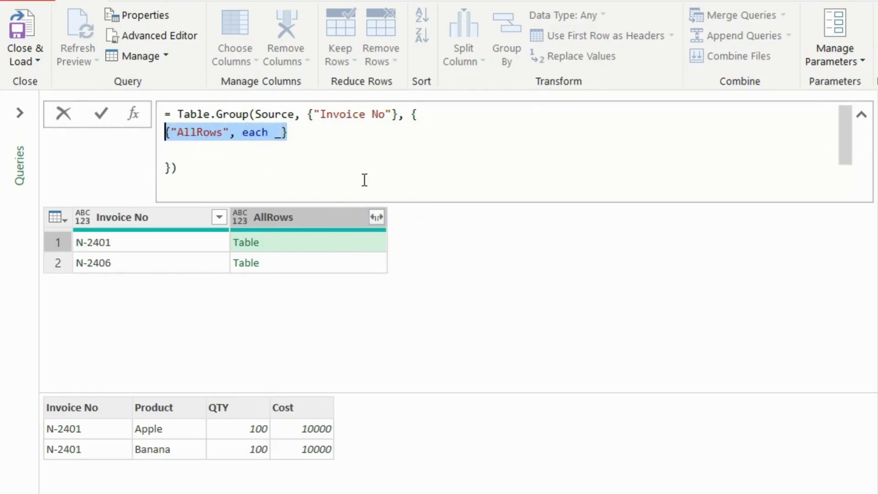
pyautogui.click(308, 135)
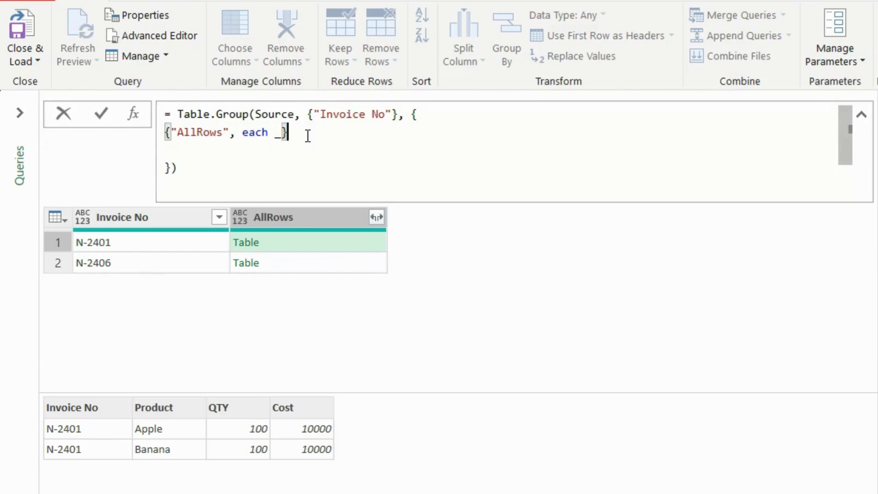
pyautogui.write(',')
pyautogui.hotkey('ctrl', 'v')
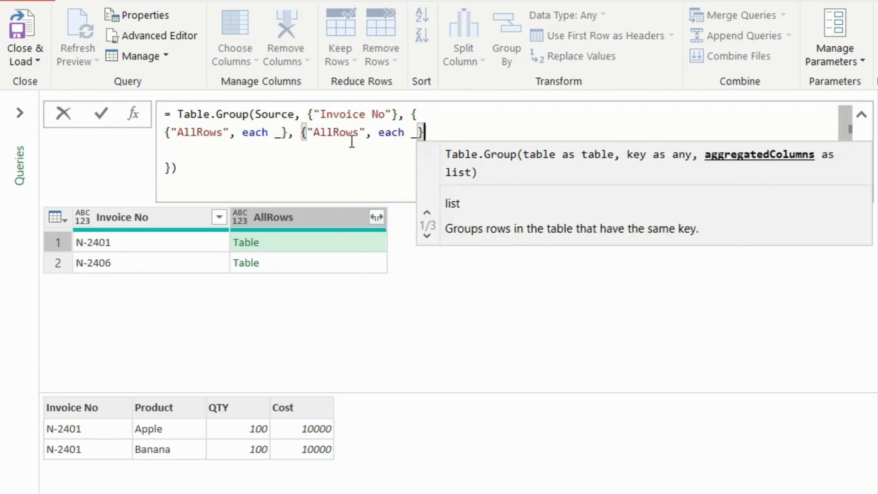
# Step: Rename the duplicated aggregation TTLQTY, apply the formula and preview the new column's nested table in the first row
pyautogui.moveTo(359, 134); pyautogui.dragTo(314, 133)
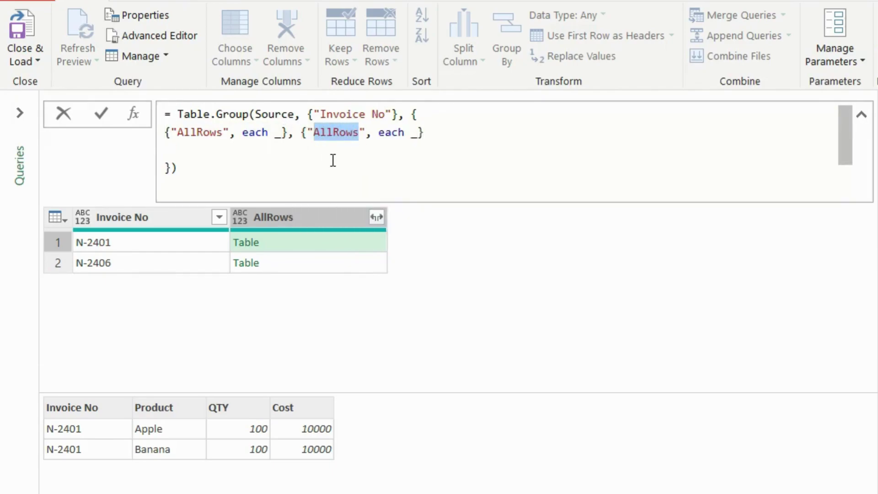
pyautogui.write('TTLQTY')
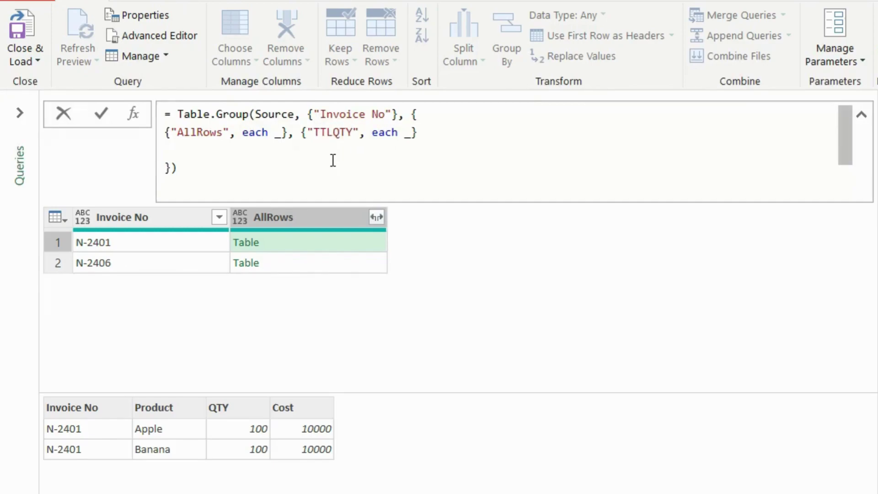
pyautogui.click(314, 182)
pyautogui.press('Return')
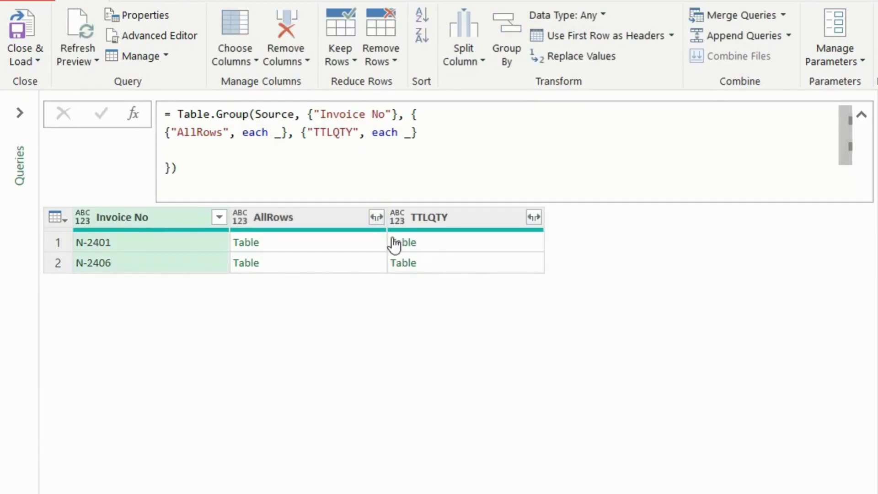
pyautogui.click(459, 241)
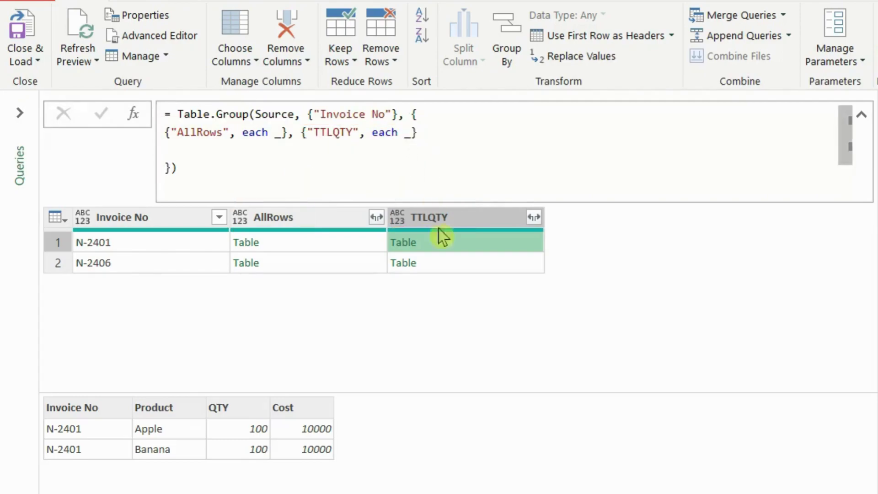
pyautogui.click(465, 244)
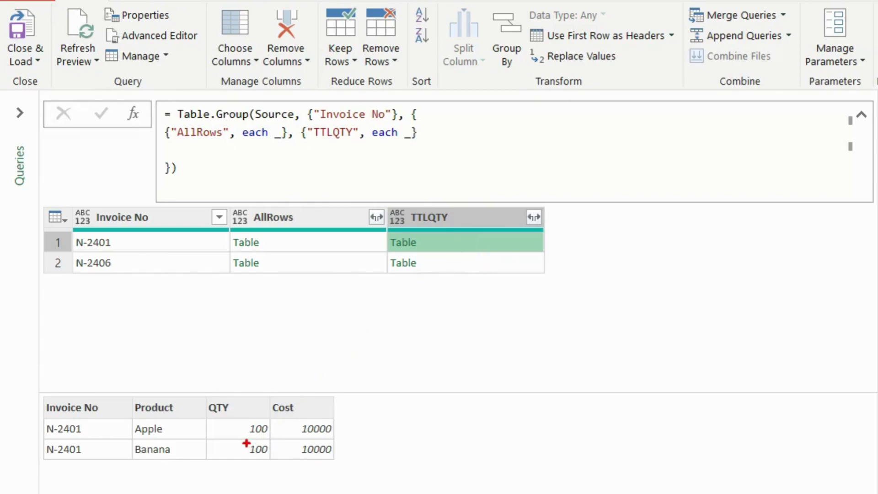
# Step: Change the TTLQTY aggregation to each _[QTY], apply the formula and preview the list in the first row
pyautogui.moveTo(204, 396); pyautogui.dragTo(274, 464)
pyautogui.press('Escape')
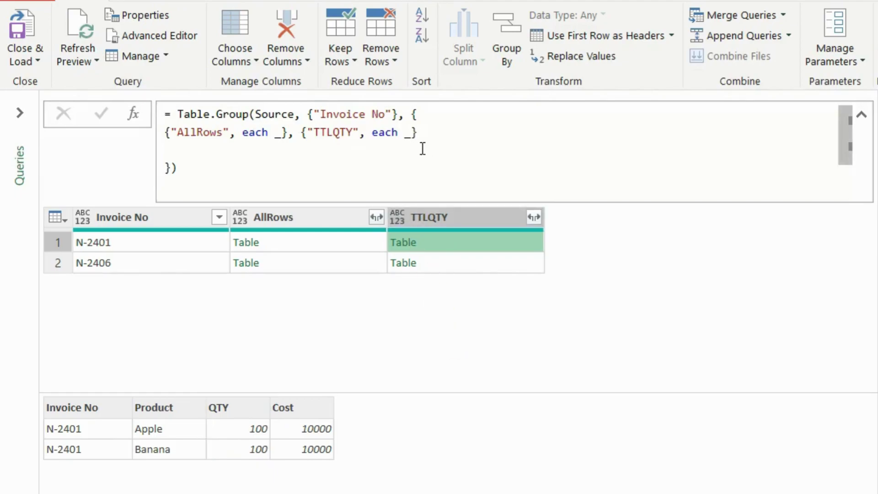
pyautogui.click(412, 133)
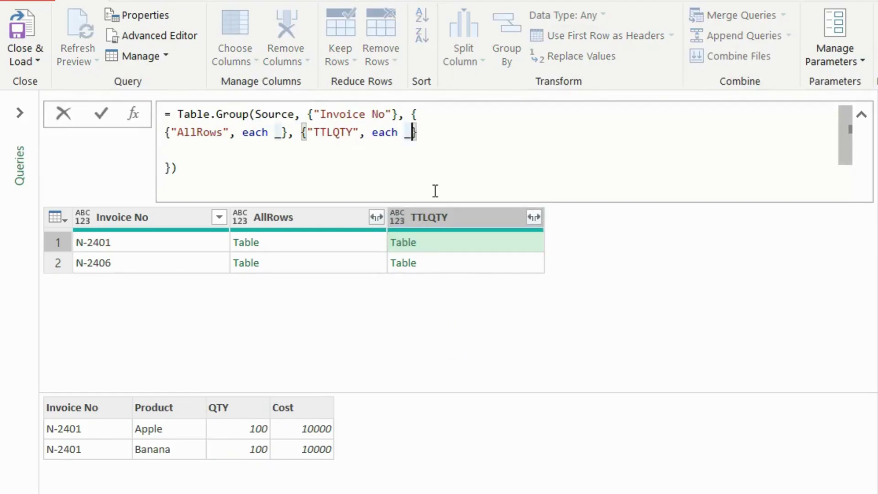
pyautogui.write('[QTY')
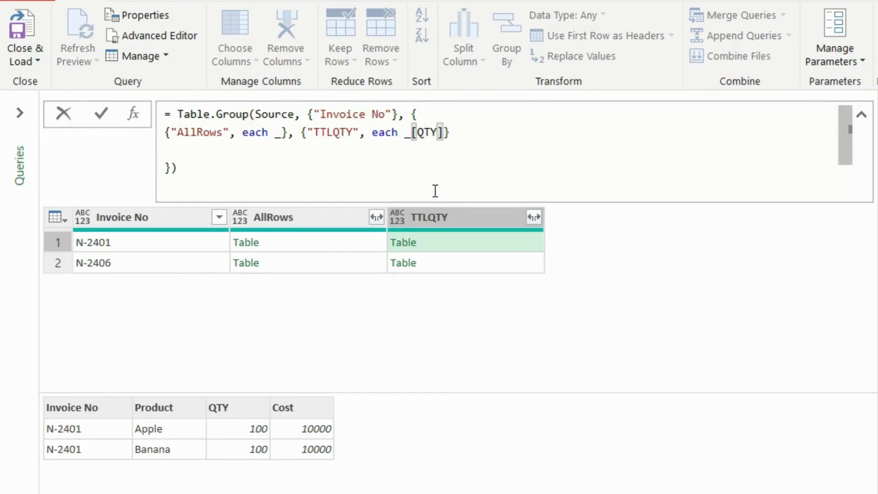
pyautogui.click(446, 179)
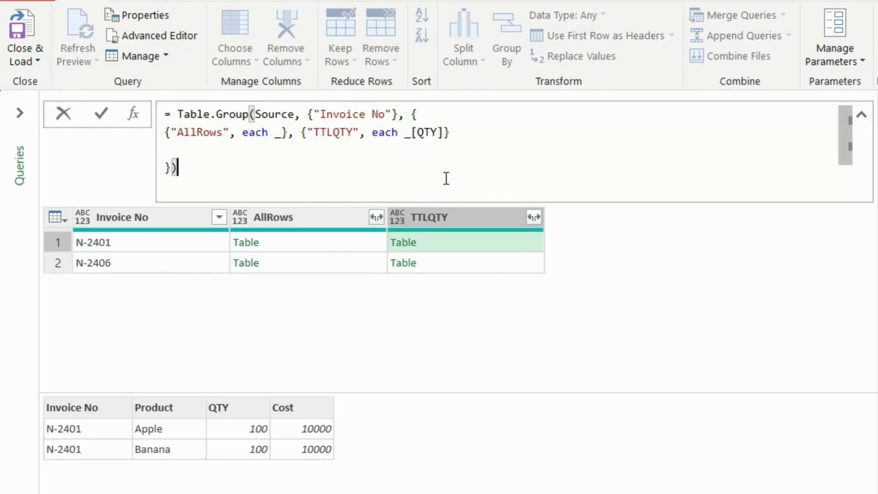
pyautogui.press('Return')
pyautogui.click(465, 248)
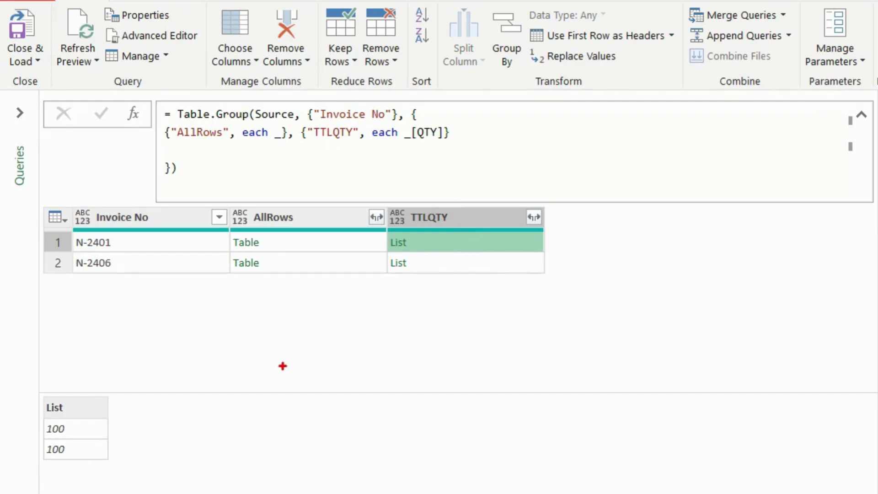
pyautogui.moveTo(41, 400)
pyautogui.mouseDown()
pyautogui.moveTo(98, 466)
pyautogui.moveTo(111, 465)
pyautogui.mouseUp()
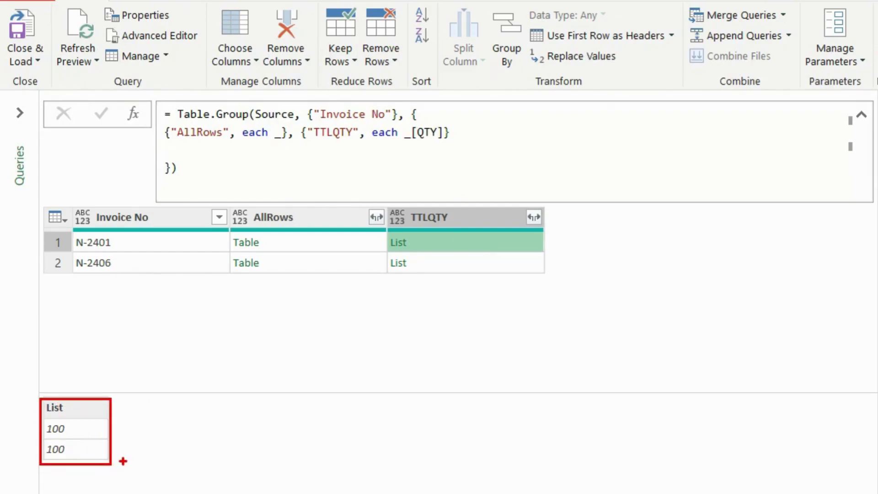
pyautogui.moveTo(80, 434); pyautogui.dragTo(83, 424)
pyautogui.press('Escape')
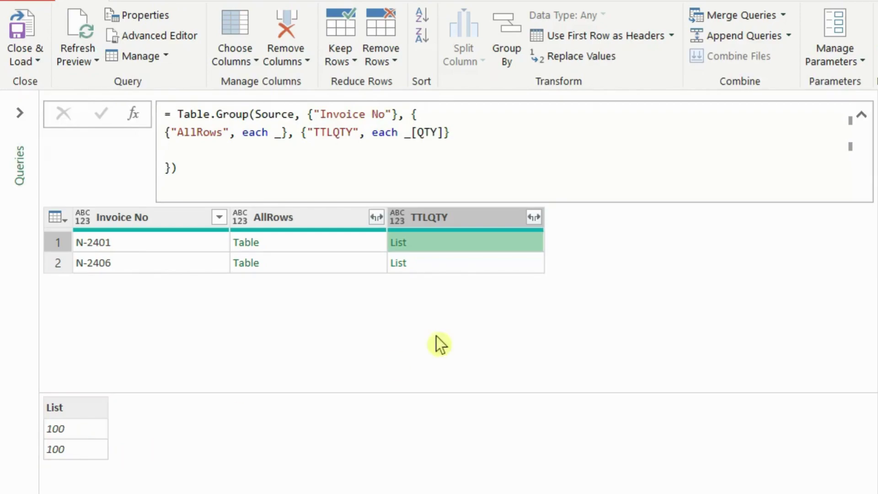
# Step: Preview the TTLQTY list for invoice N-2406 in the second row
pyautogui.click(450, 263)
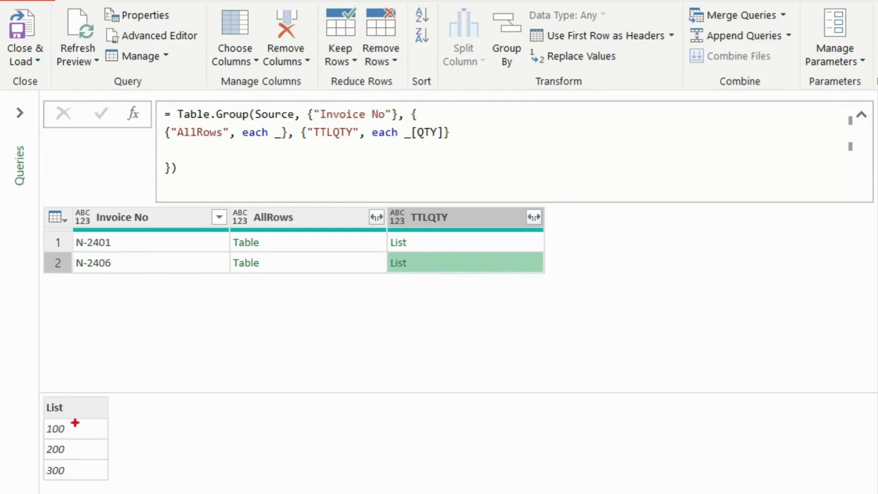
pyautogui.moveTo(35, 386)
pyautogui.mouseDown()
pyautogui.moveTo(53, 481)
pyautogui.moveTo(109, 486)
pyautogui.mouseUp()
pyautogui.moveTo(77, 433)
pyautogui.mouseDown()
pyautogui.moveTo(80, 441)
pyautogui.moveTo(87, 433)
pyautogui.moveTo(95, 469)
pyautogui.mouseUp()
pyautogui.press('Escape')
# Step: Remove the underscore before [QTY] in the TTLQTY aggregation, apply the formula and preview the first row's list
pyautogui.click(405, 133)
pyautogui.hotkey('shift', 'Right')
pyautogui.hotkey('shift', 'Right')
pyautogui.hotkey('shift', 'Right')
pyautogui.hotkey('shift', 'Right')
pyautogui.hotkey('shift', 'Right')
pyautogui.hotkey('shift', 'Right')
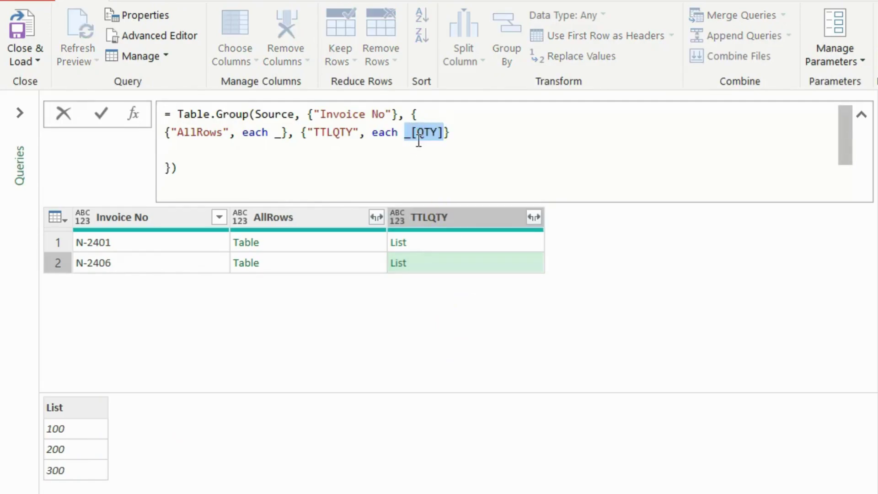
pyautogui.click(412, 133)
pyautogui.press('BackSpace')
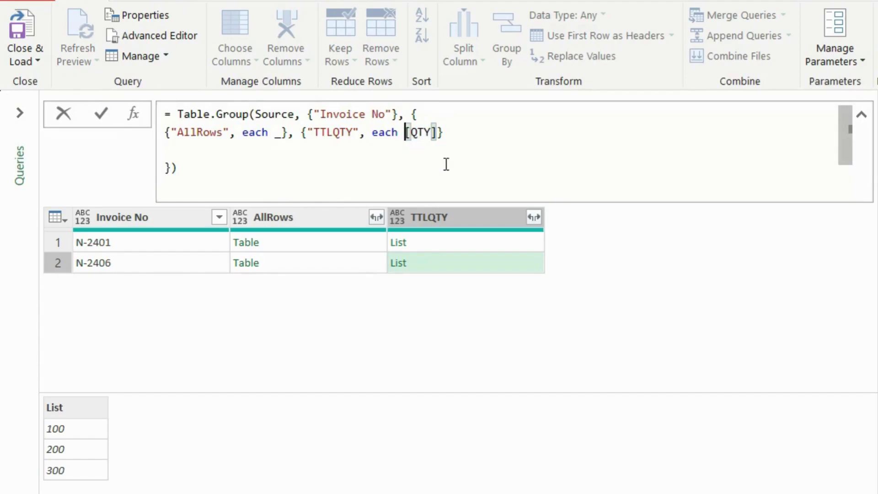
pyautogui.click(454, 132)
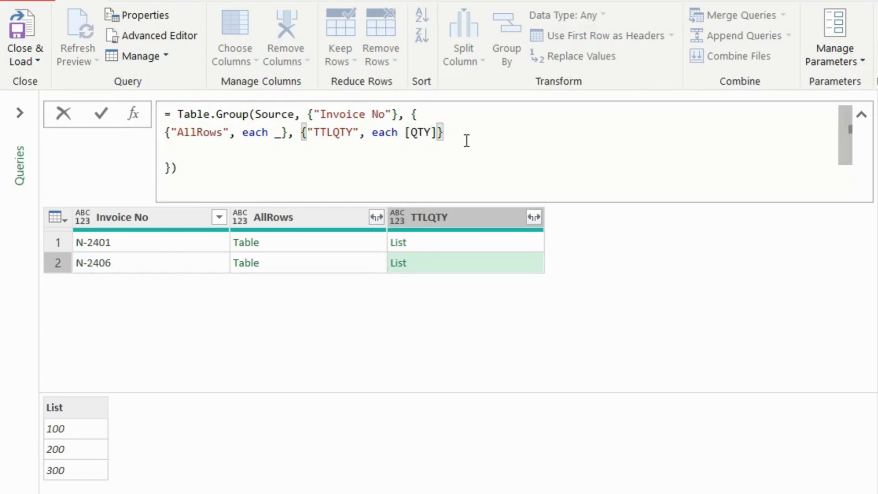
pyautogui.press('Return')
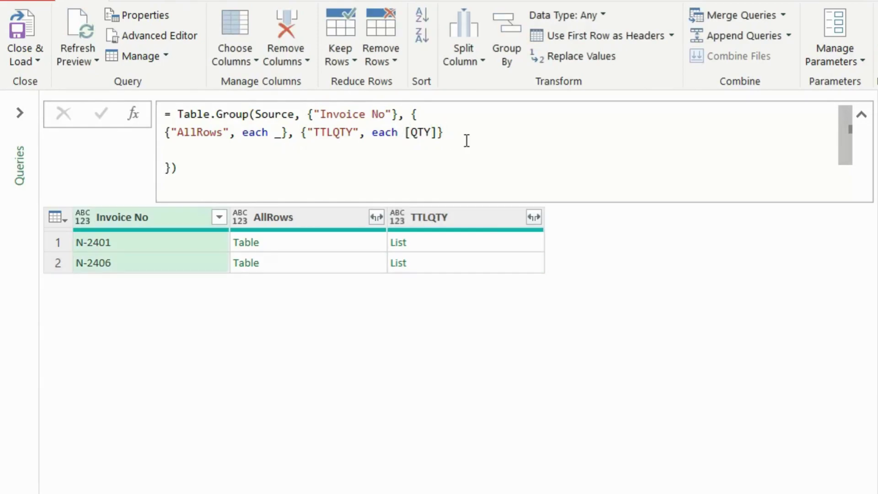
pyautogui.click(489, 246)
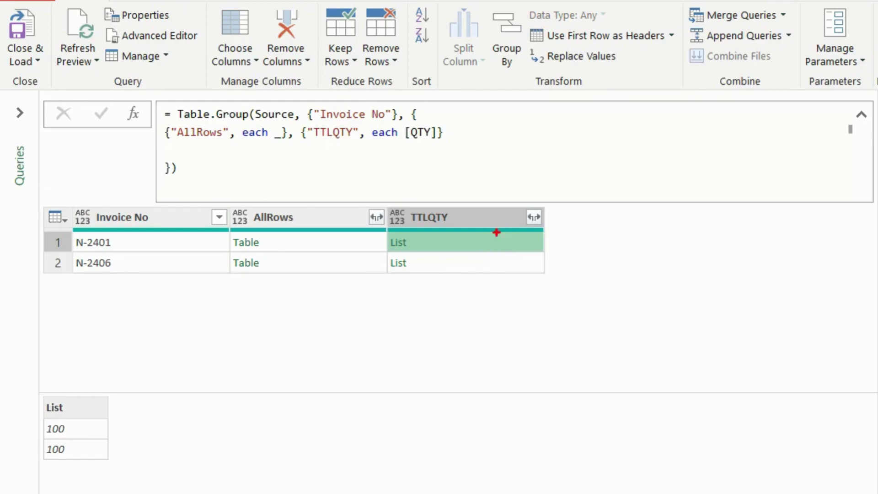
pyautogui.moveTo(37, 398)
pyautogui.mouseDown()
pyautogui.moveTo(76, 472)
pyautogui.moveTo(112, 462)
pyautogui.mouseUp()
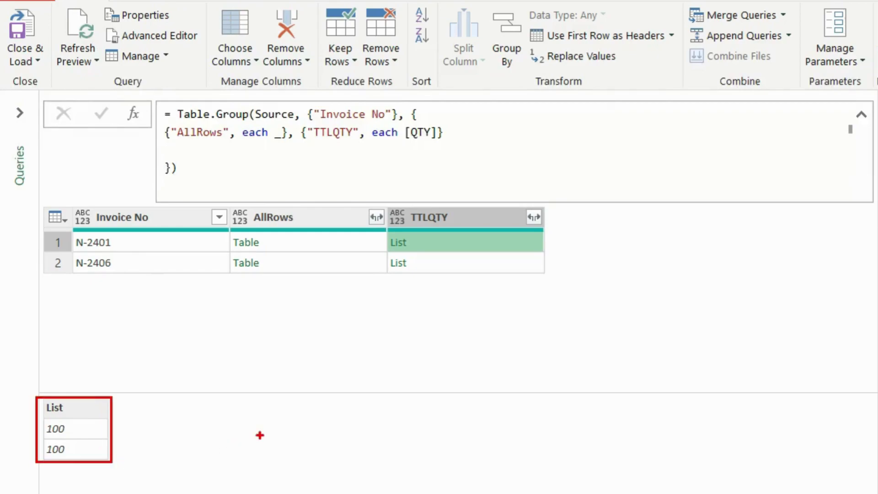
pyautogui.press('Escape')
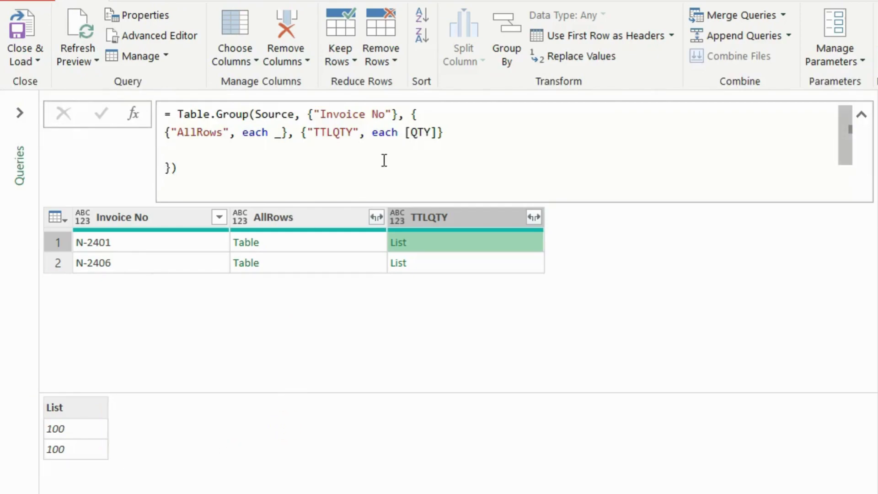
# Step: Wrap [QTY] in List.Sum so the TTLQTY aggregation reads each List.Sum([QTY]), and apply the formula
pyautogui.click(406, 134)
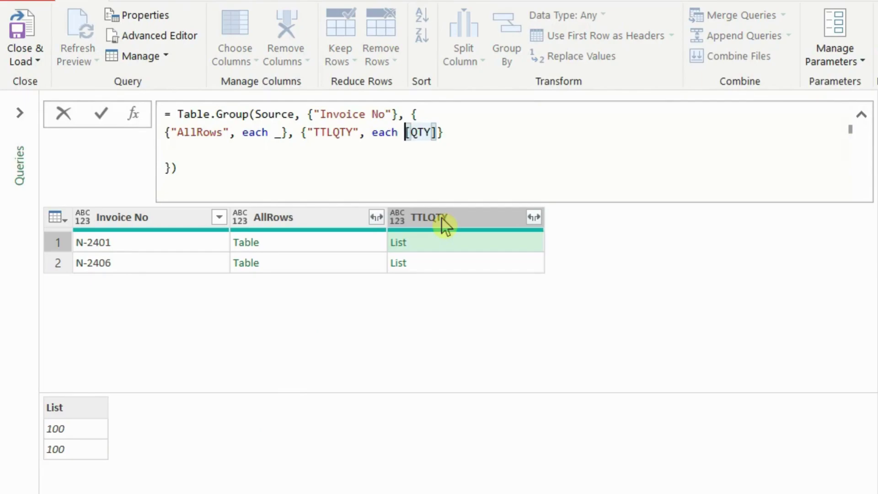
pyautogui.write('L')
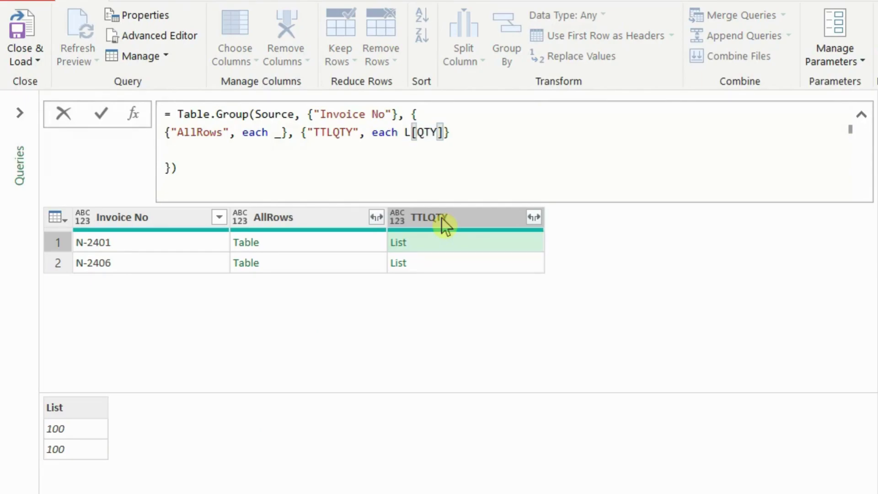
pyautogui.write('ist.S')
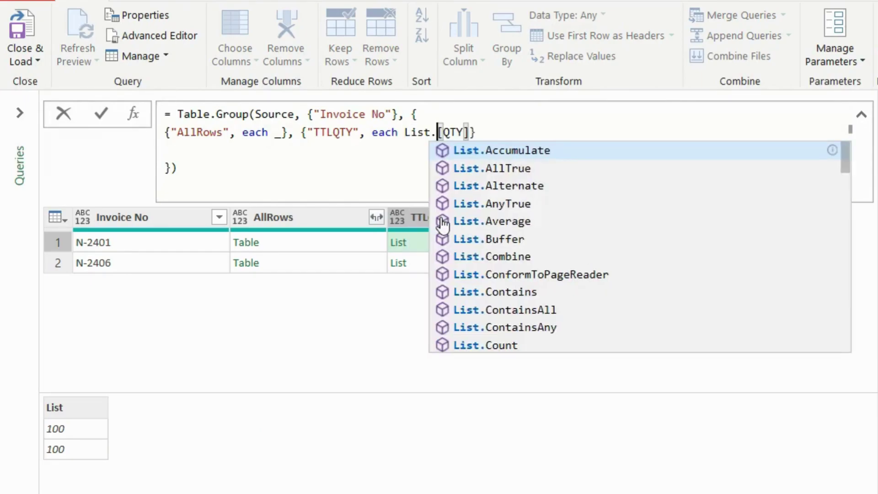
pyautogui.write('um(')
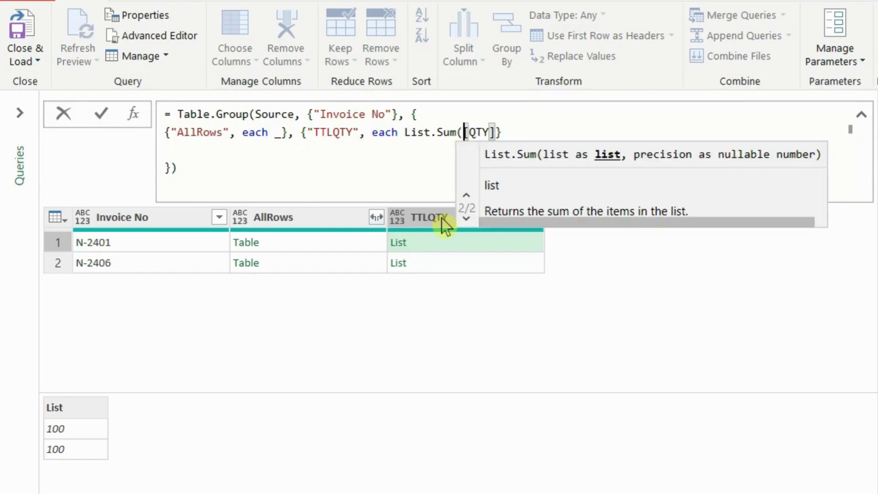
pyautogui.click(497, 132)
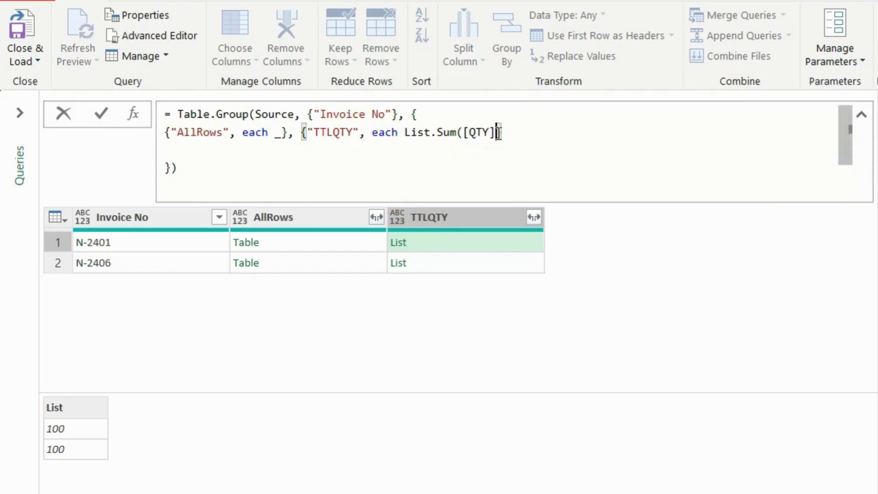
pyautogui.write(')')
pyautogui.click(514, 178)
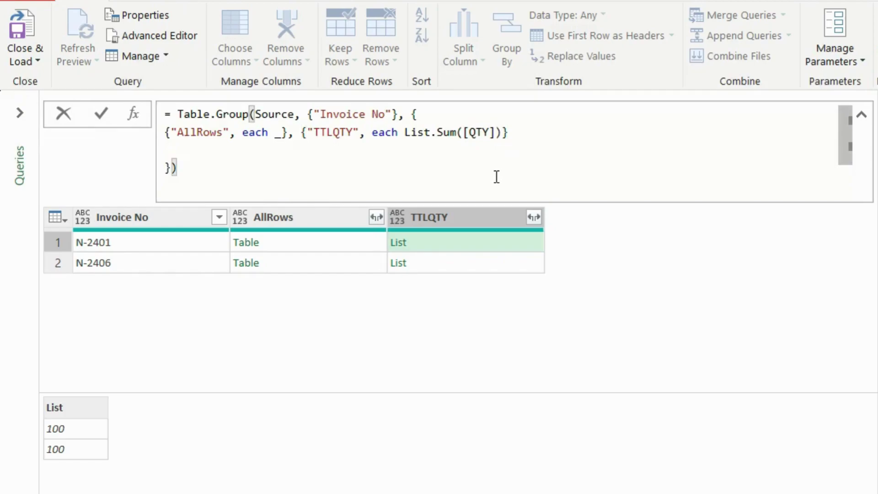
pyautogui.press('Return')
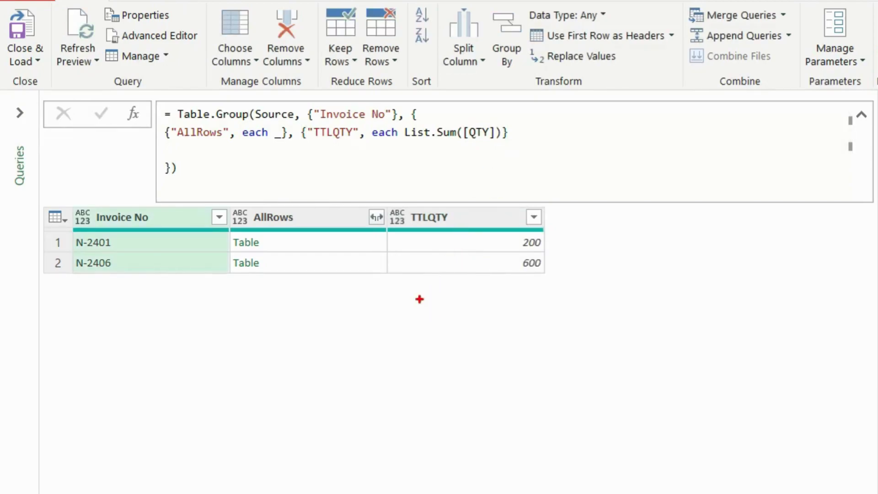
pyautogui.moveTo(517, 242)
pyautogui.mouseDown()
pyautogui.moveTo(542, 233)
pyautogui.moveTo(518, 252)
pyautogui.moveTo(524, 277)
pyautogui.moveTo(521, 268)
pyautogui.mouseUp()
pyautogui.moveTo(122, 244); pyautogui.dragTo(133, 239)
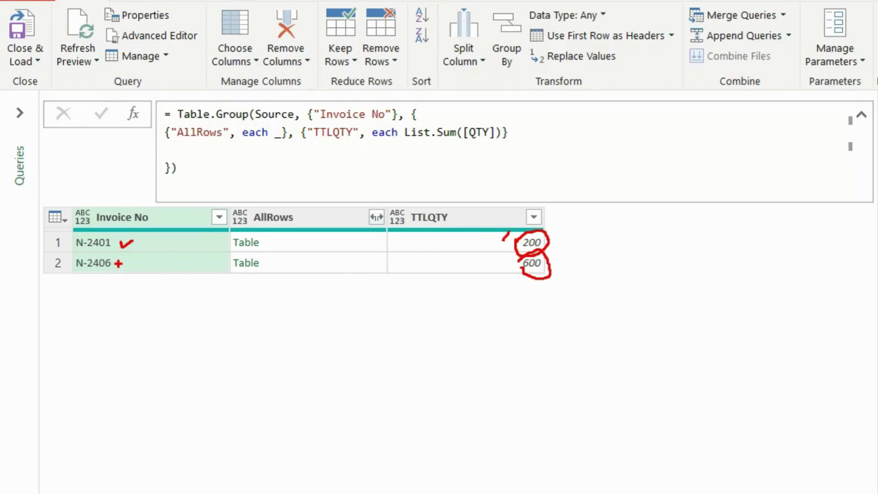
pyautogui.moveTo(123, 269); pyautogui.dragTo(133, 259)
pyautogui.press('Escape')
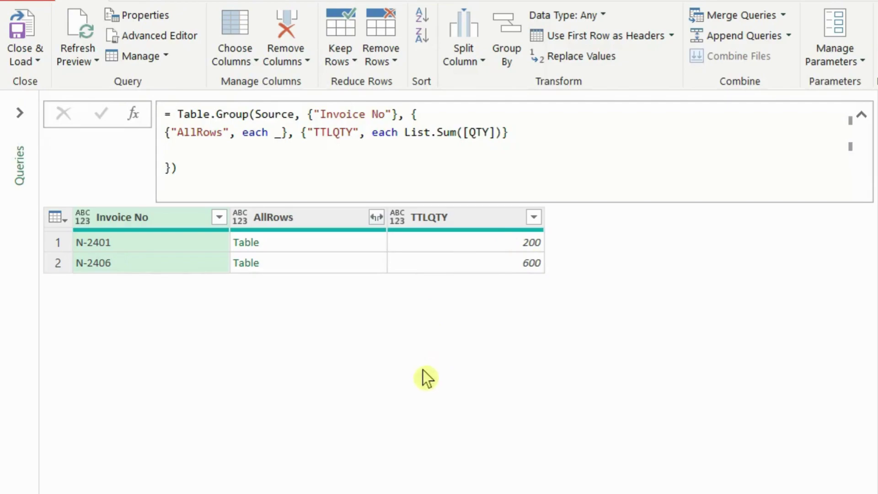
pyautogui.click(317, 223)
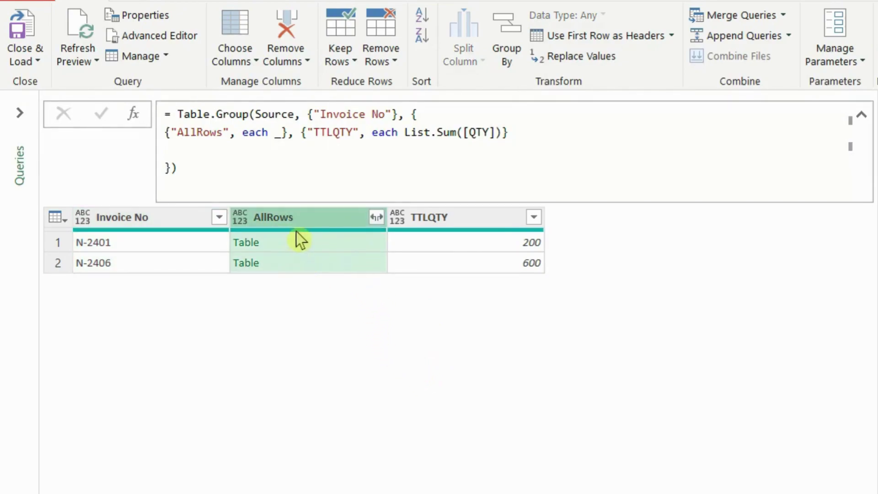
pyautogui.click(377, 217)
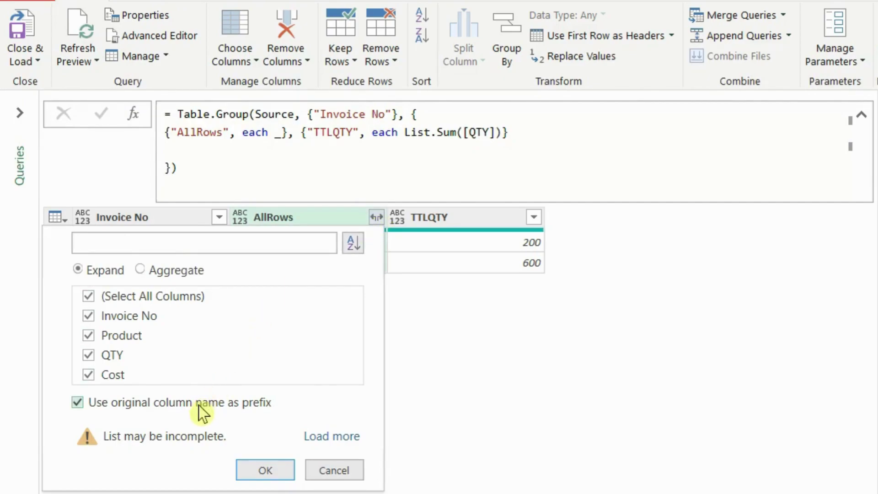
pyautogui.moveTo(61, 389); pyautogui.dragTo(295, 418)
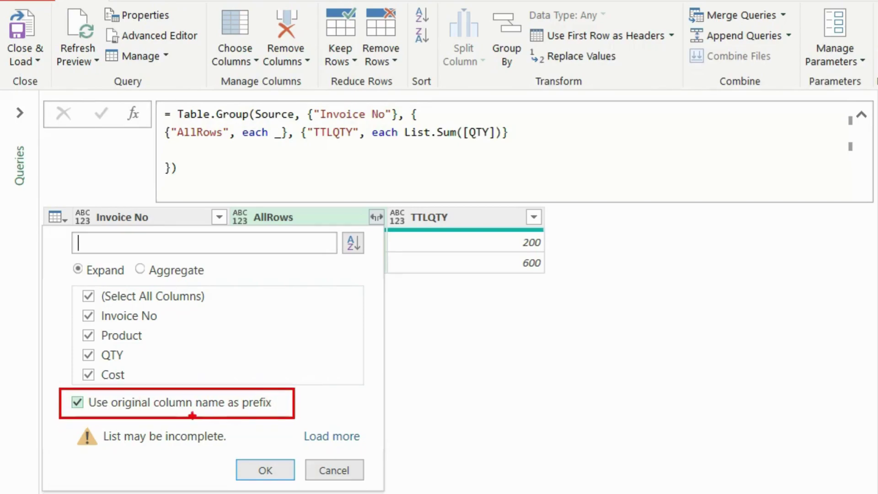
pyautogui.moveTo(147, 412); pyautogui.dragTo(176, 417)
pyautogui.moveTo(259, 413); pyautogui.dragTo(275, 403)
pyautogui.press('Escape')
pyautogui.press('Escape')
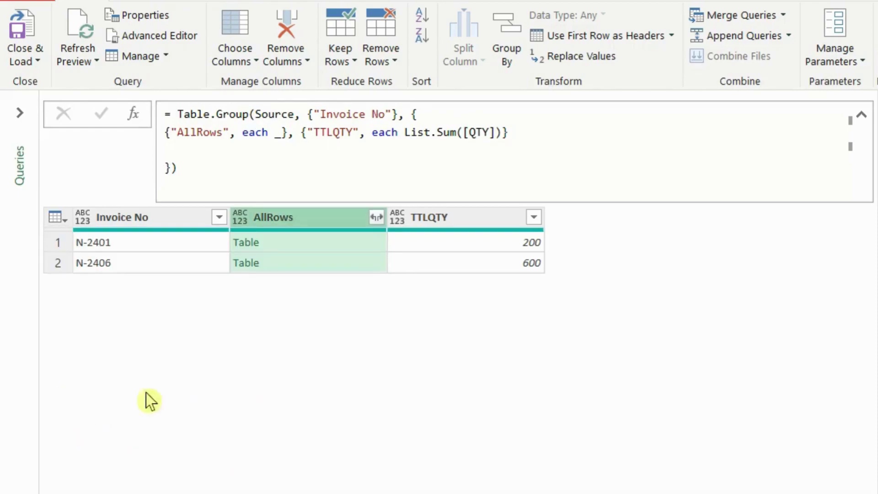
# Step: Expand the AllRows column into Product, QTY and Cost, excluding Invoice No and without the original column name as prefix
pyautogui.click(377, 218)
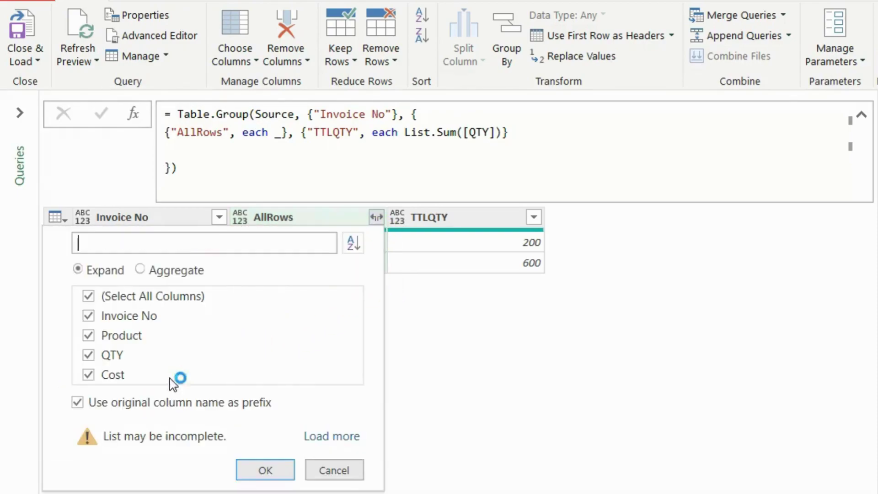
pyautogui.click(97, 407)
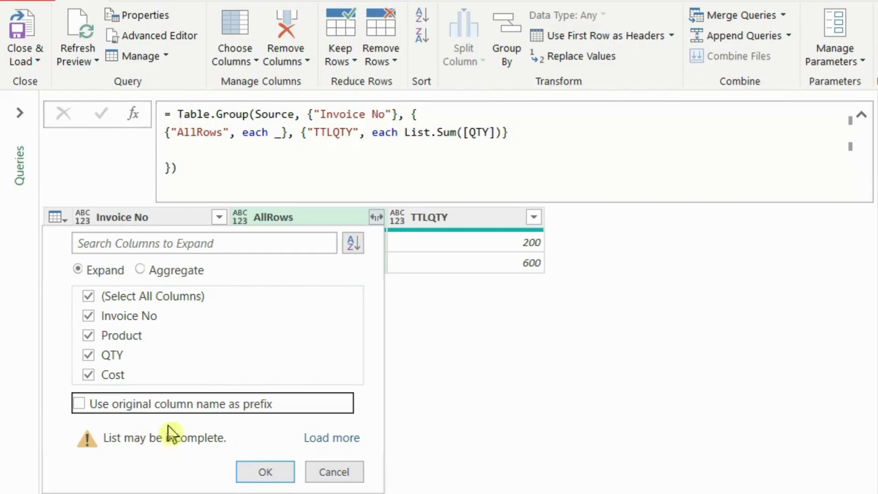
pyautogui.click(344, 440)
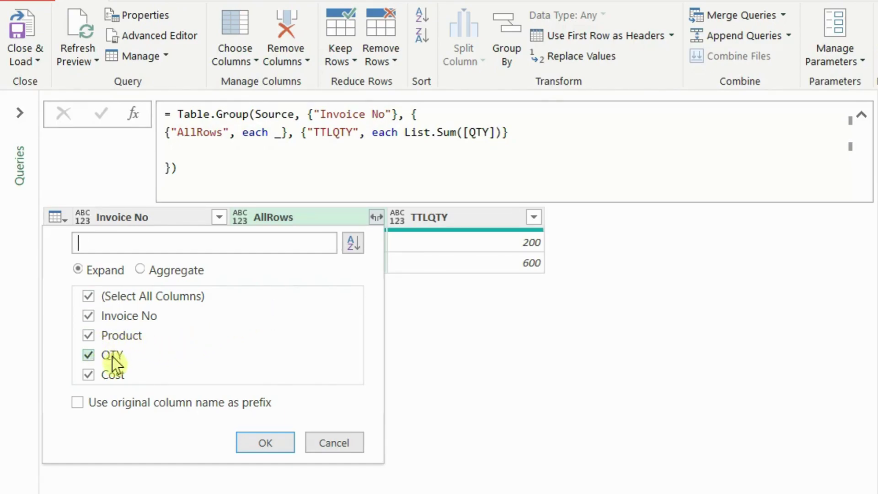
pyautogui.click(88, 319)
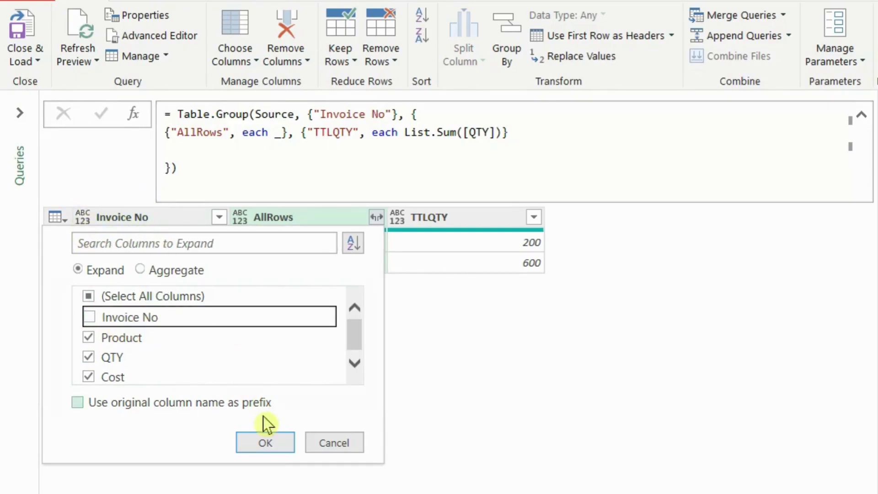
pyautogui.click(267, 444)
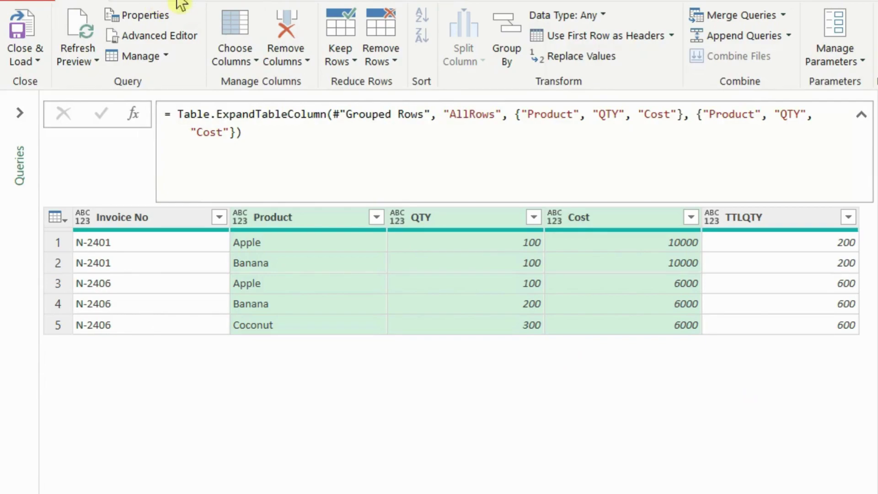
# Step: Start a custom column on the expanded table and name it AllocatedCost
pyautogui.click(225, 2)
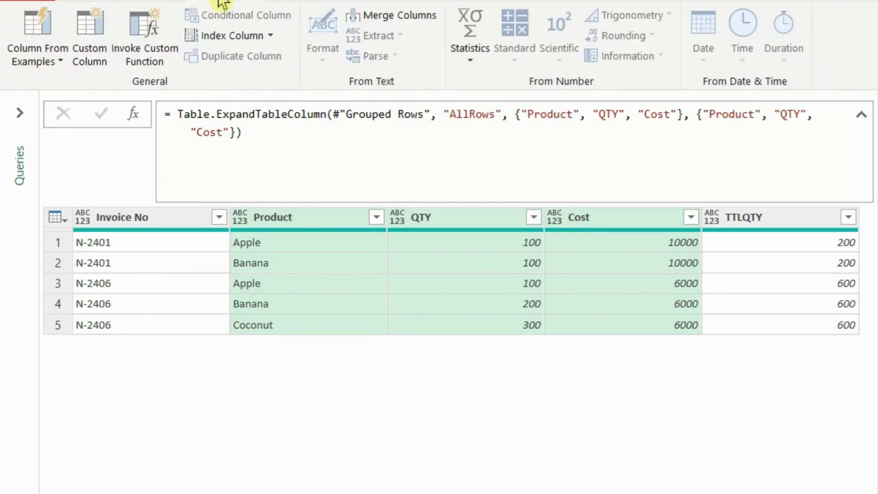
pyautogui.click(92, 26)
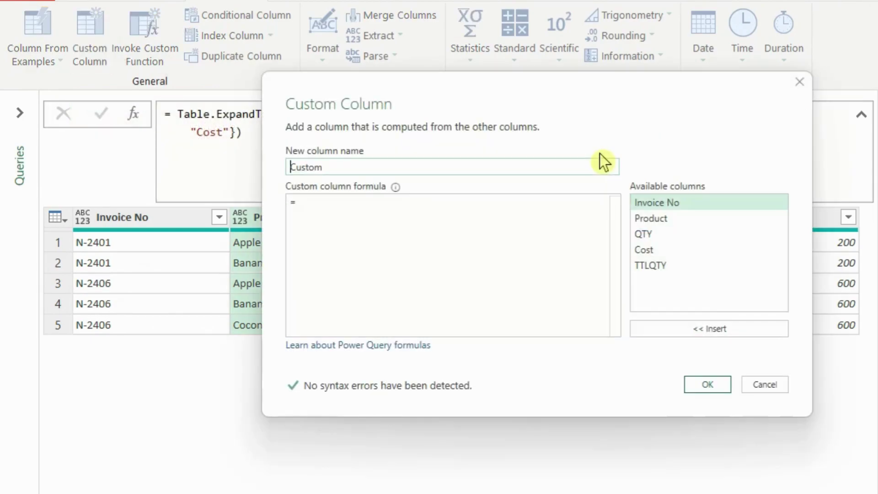
pyautogui.click(415, 219)
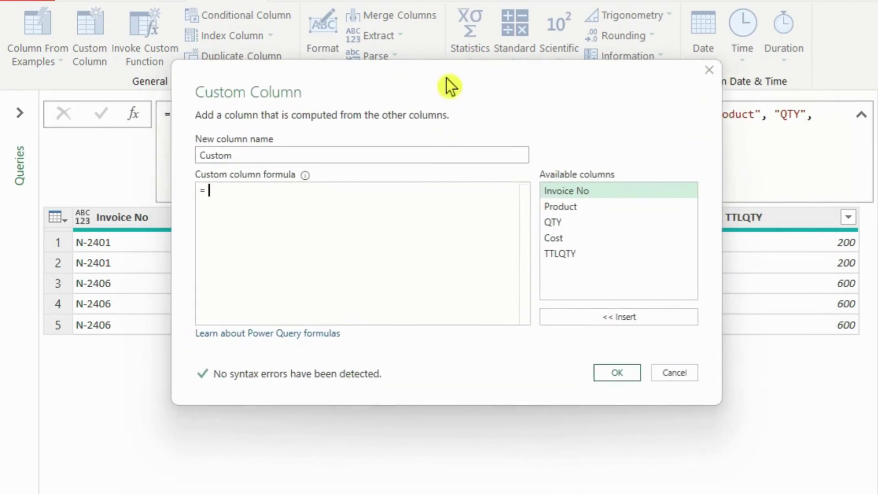
pyautogui.write('AllocatedCOst')
pyautogui.press('BackSpace')
pyautogui.press('BackSpace')
pyautogui.press('BackSpace')
pyautogui.write('ost')
pyautogui.doubleClick(222, 191)
pyautogui.hotkey('ctrl', 'c')
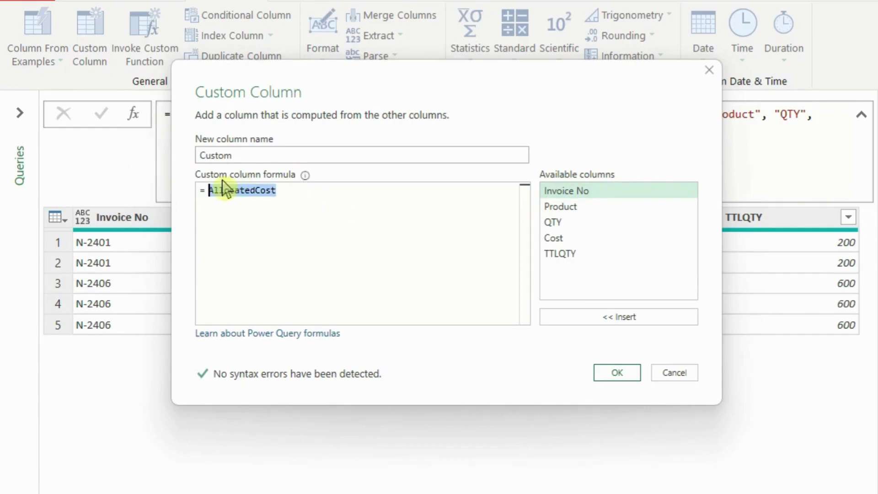
pyautogui.doubleClick(257, 153)
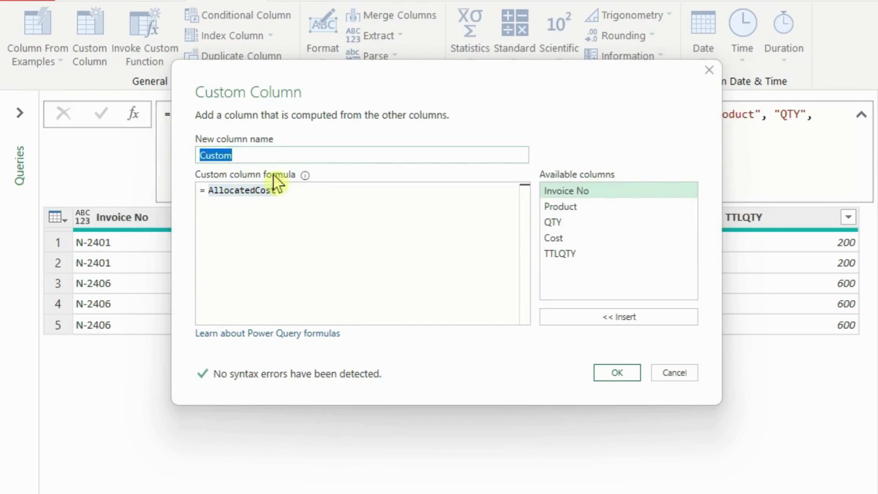
pyautogui.hotkey('ctrl', 'v')
# Step: Replace the custom column's formula text with [QTY]/[TTLQTY]*[Cost] and add the column to the table
pyautogui.click(293, 193)
pyautogui.doubleClick(237, 187)
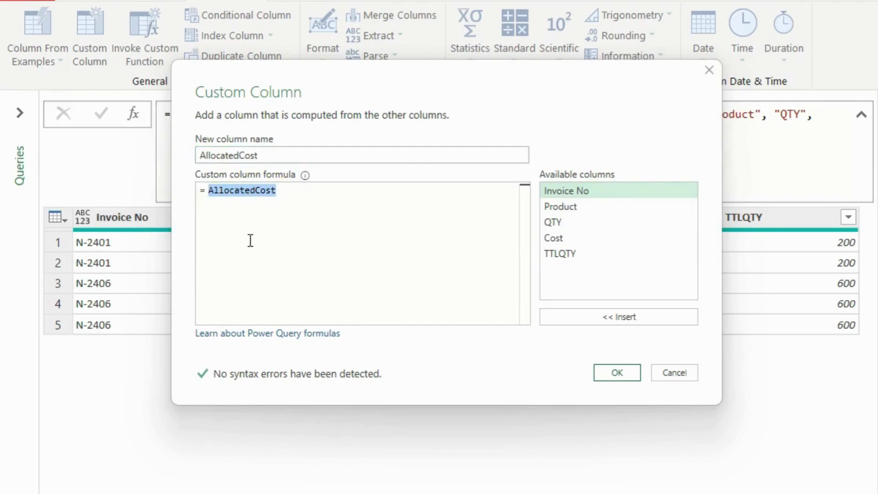
pyautogui.press('BackSpace')
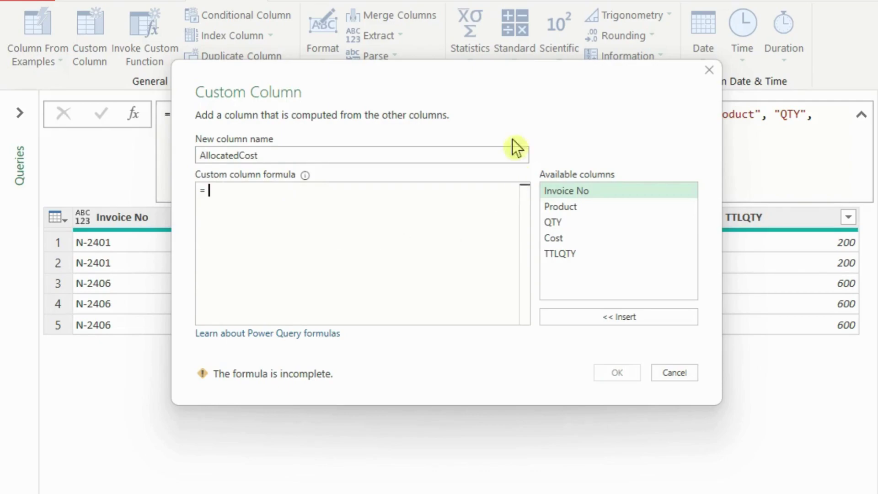
pyautogui.moveTo(529, 79); pyautogui.dragTo(432, 55)
pyautogui.doubleClick(476, 201)
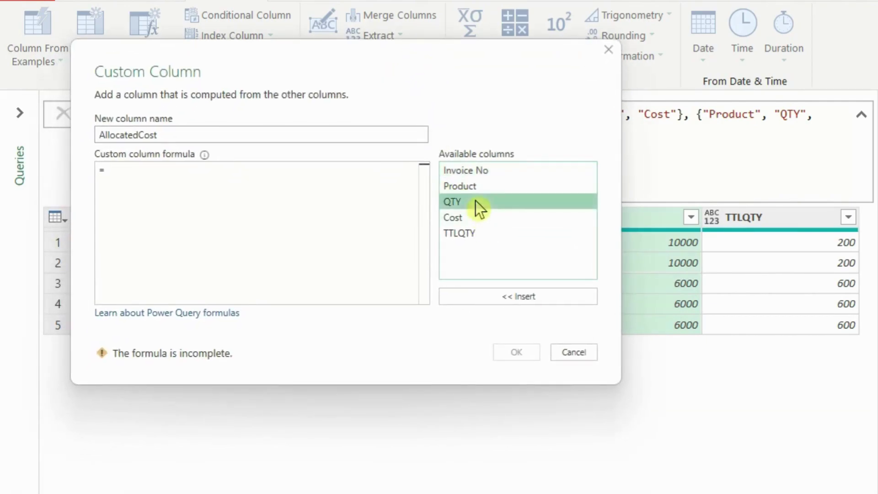
pyautogui.write('/')
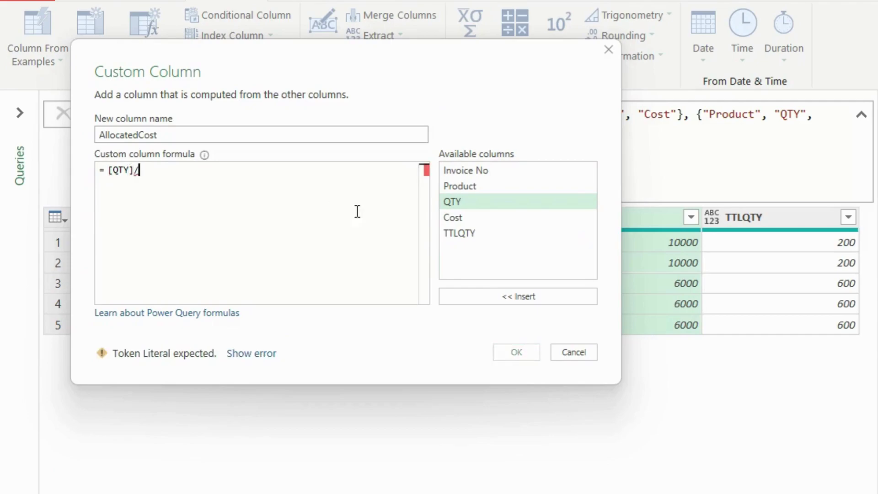
pyautogui.doubleClick(482, 234)
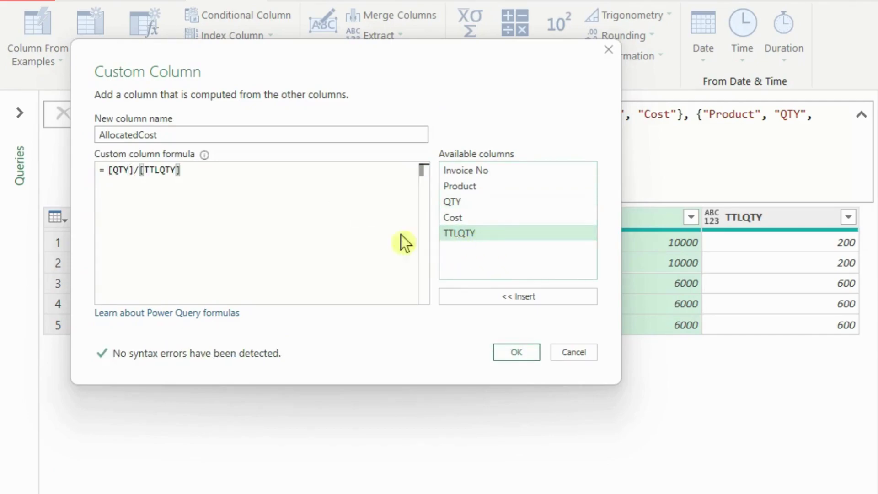
pyautogui.write('*')
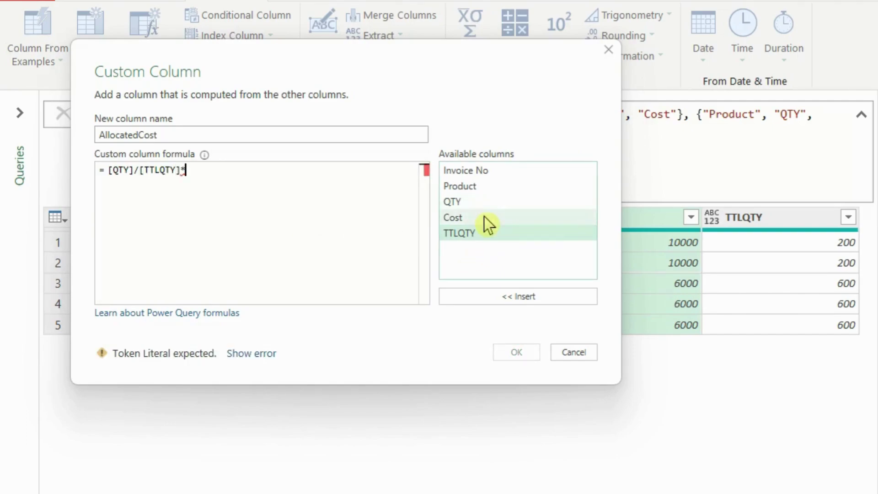
pyautogui.doubleClick(484, 216)
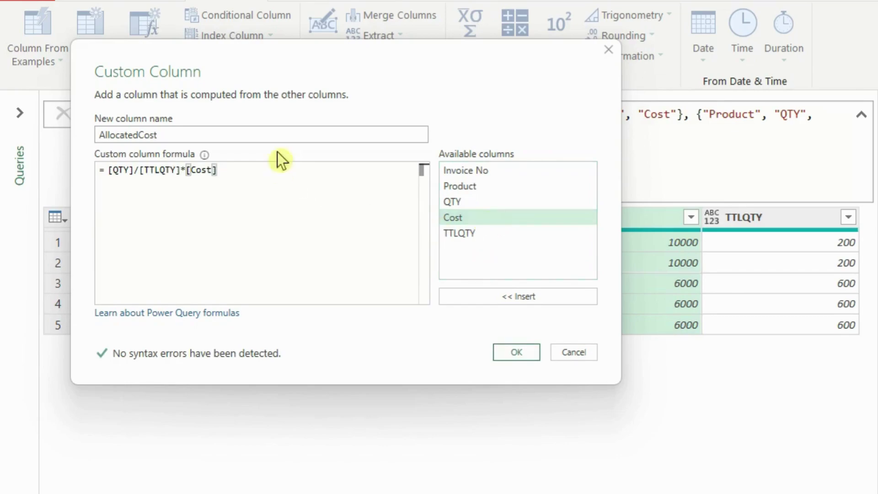
pyautogui.click(517, 353)
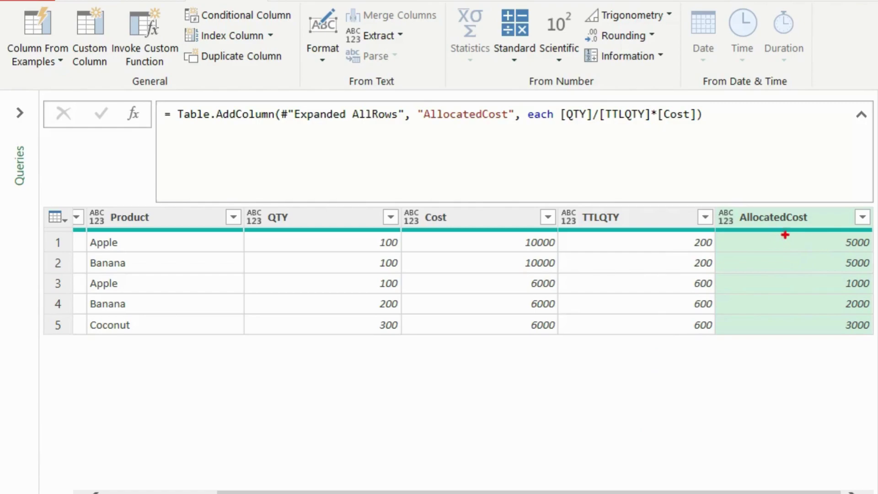
pyautogui.moveTo(729, 202)
pyautogui.mouseDown()
pyautogui.moveTo(771, 228)
pyautogui.moveTo(823, 228)
pyautogui.mouseUp()
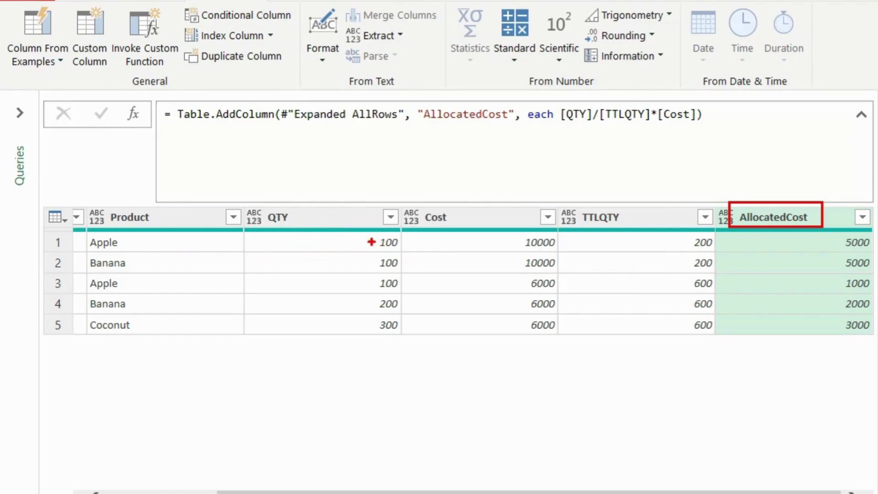
pyautogui.moveTo(369, 233); pyautogui.dragTo(406, 274)
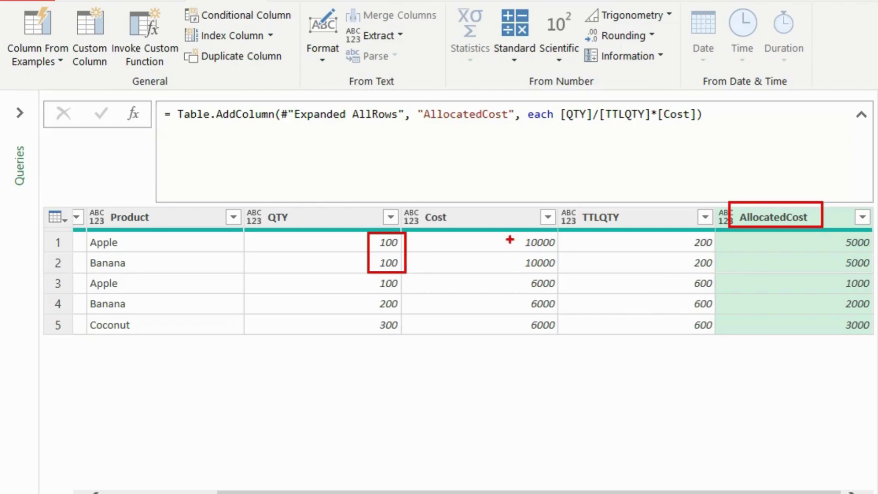
pyautogui.moveTo(511, 232)
pyautogui.mouseDown()
pyautogui.moveTo(552, 274)
pyautogui.moveTo(564, 273)
pyautogui.mouseUp()
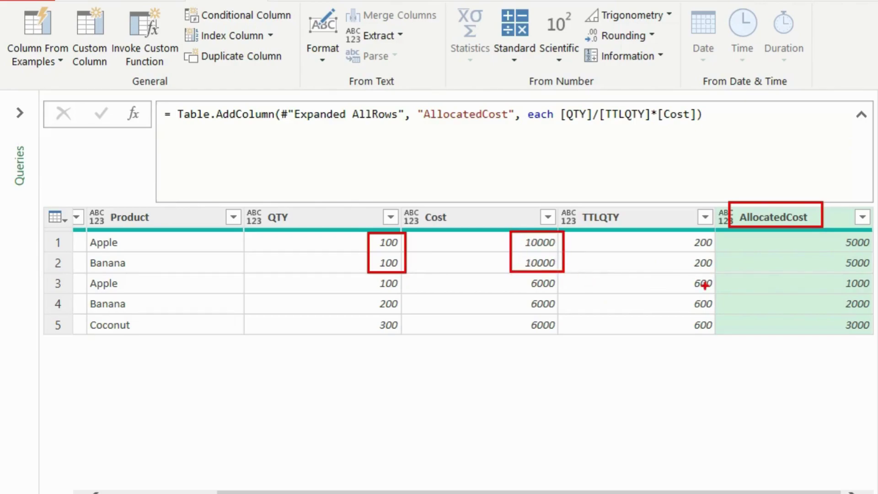
pyautogui.moveTo(836, 233); pyautogui.dragTo(876, 272)
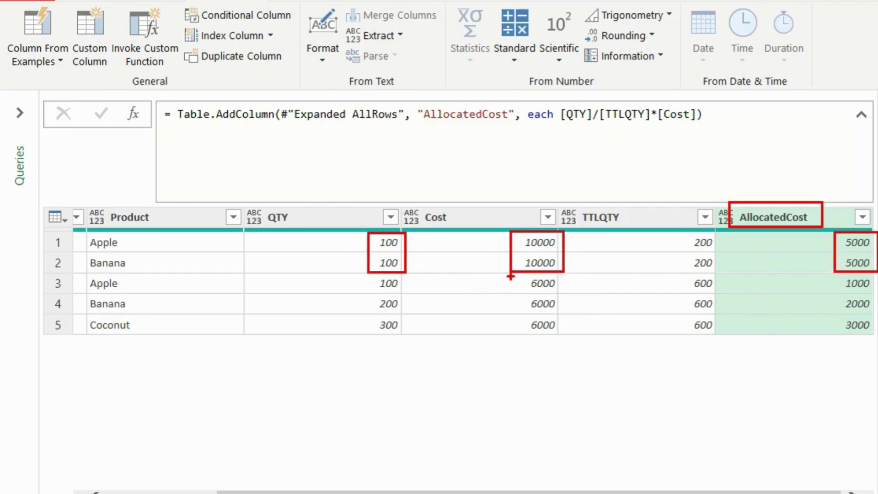
pyautogui.moveTo(511, 275)
pyautogui.mouseDown()
pyautogui.moveTo(552, 336)
pyautogui.moveTo(571, 337)
pyautogui.mouseUp()
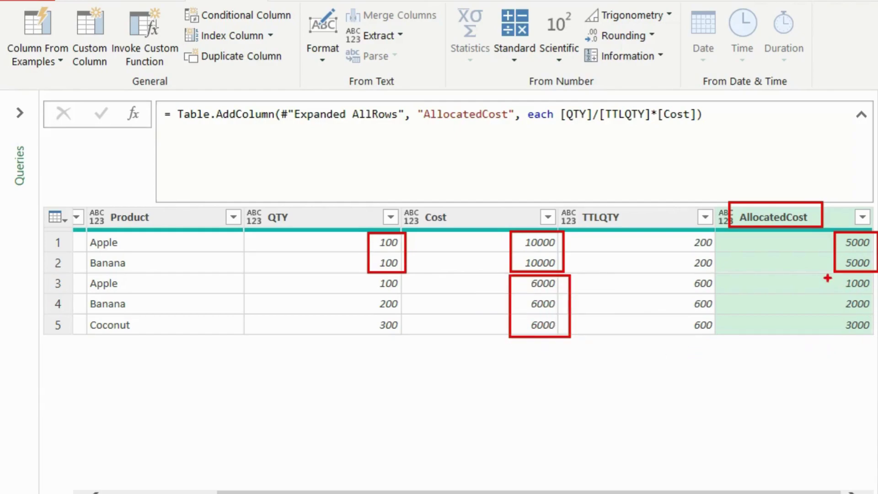
pyautogui.moveTo(830, 274); pyautogui.dragTo(877, 336)
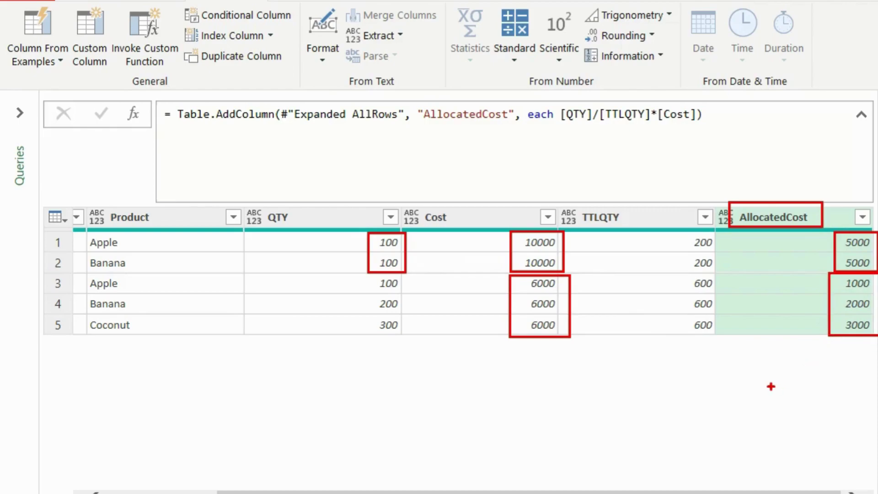
pyautogui.press('Escape')
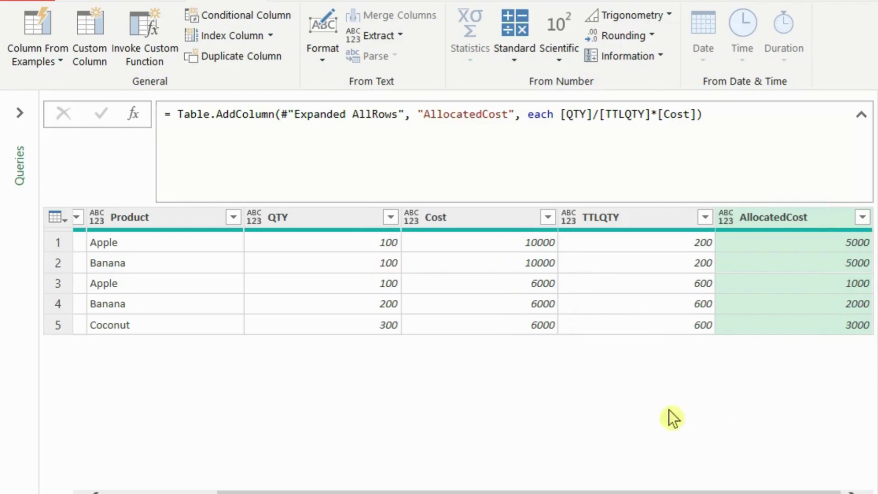
# Step: Remove the TTLQTY column from the table
pyautogui.click(631, 228)
pyautogui.rightClick(635, 225)
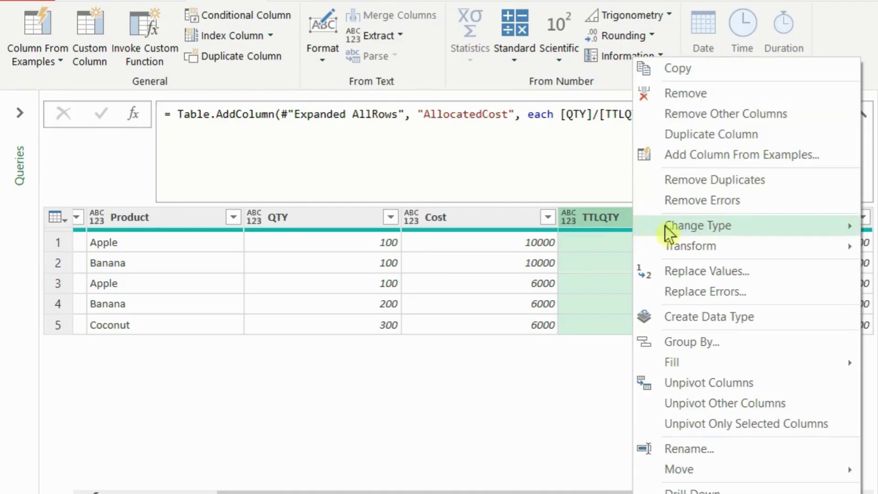
pyautogui.click(671, 96)
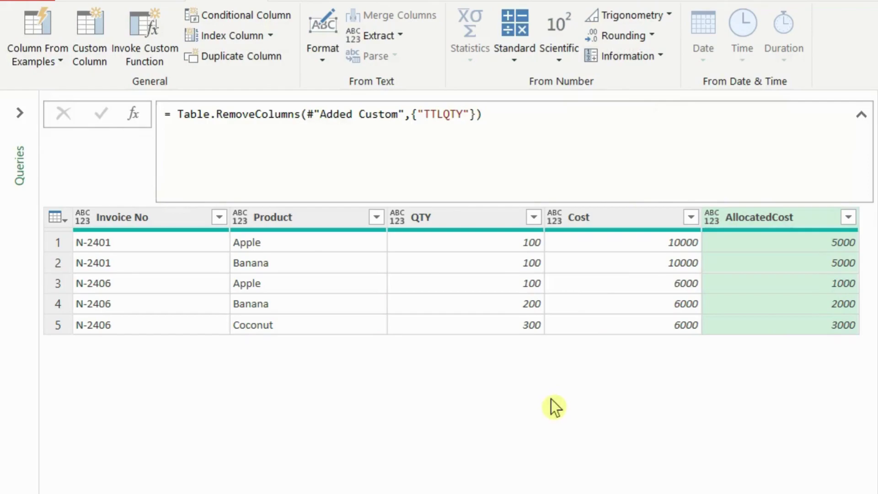